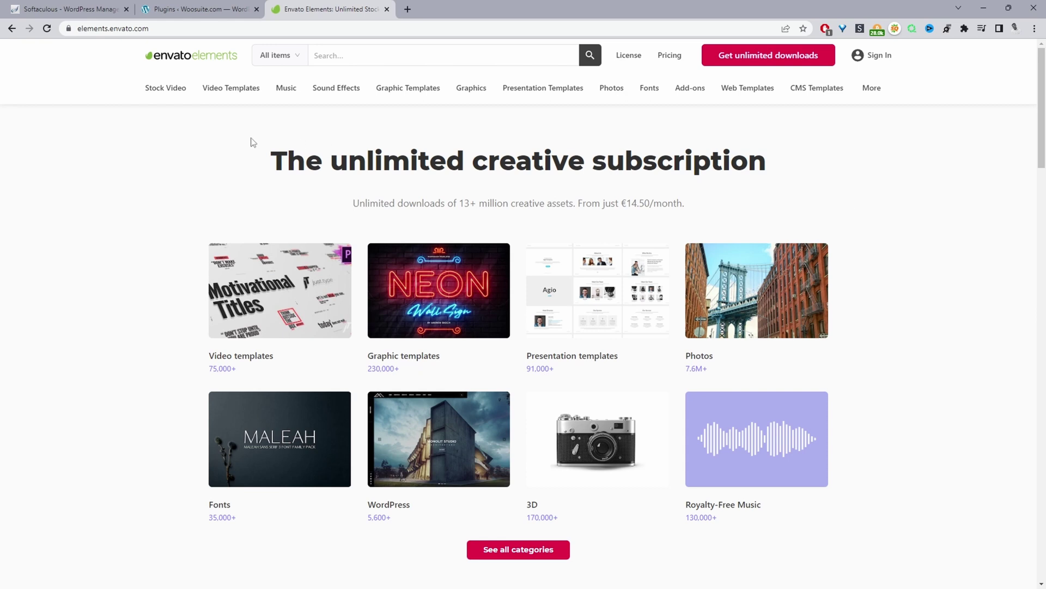
Step: Search Envato Elements for 'elementor kit' and limit results to the WordPress category
mouse_move(711, 80)
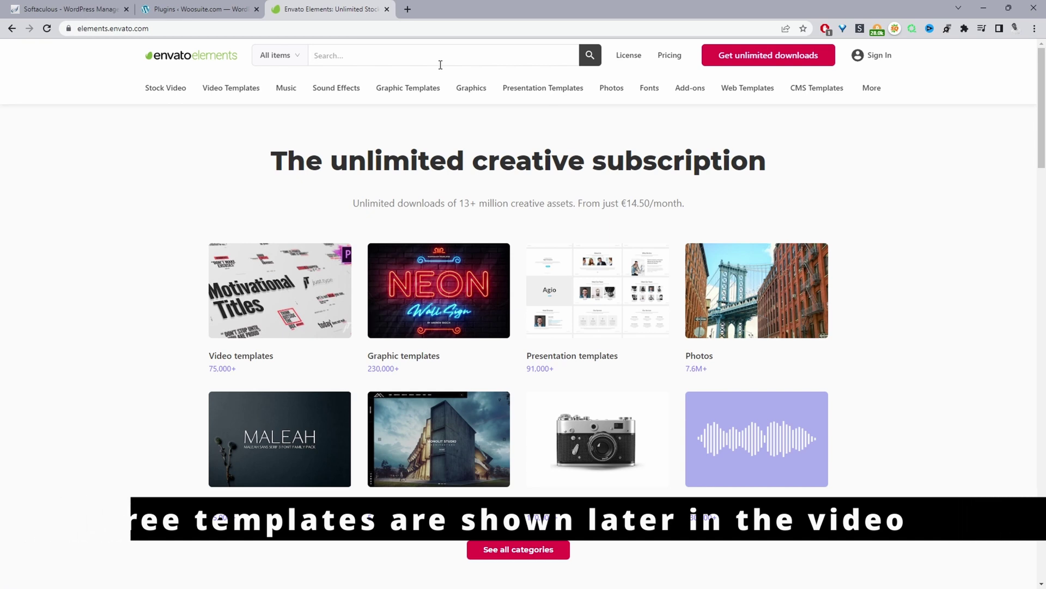
left_click(441, 64)
type("elem")
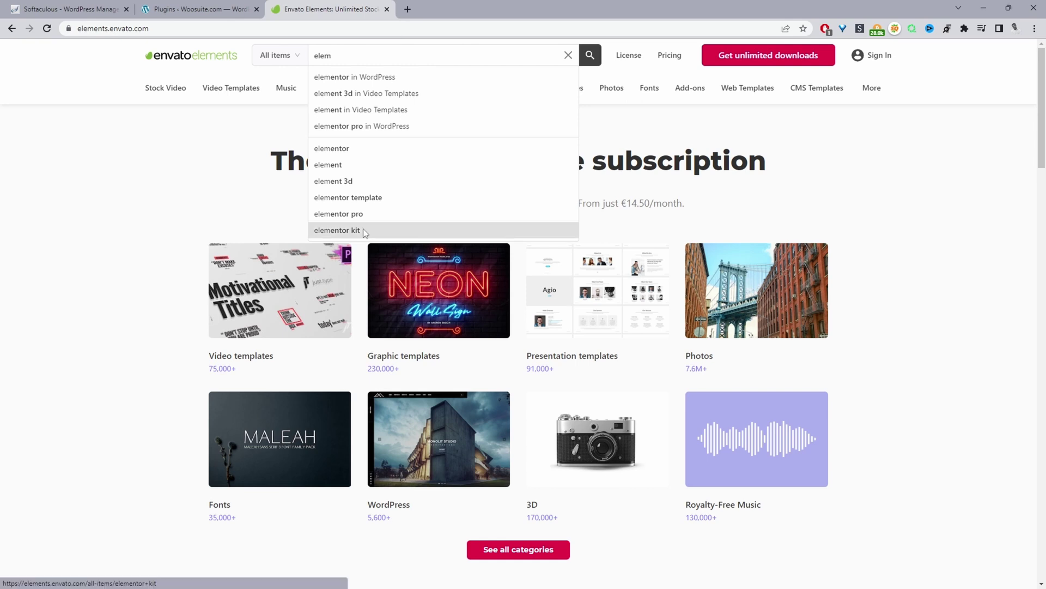
left_click(337, 229)
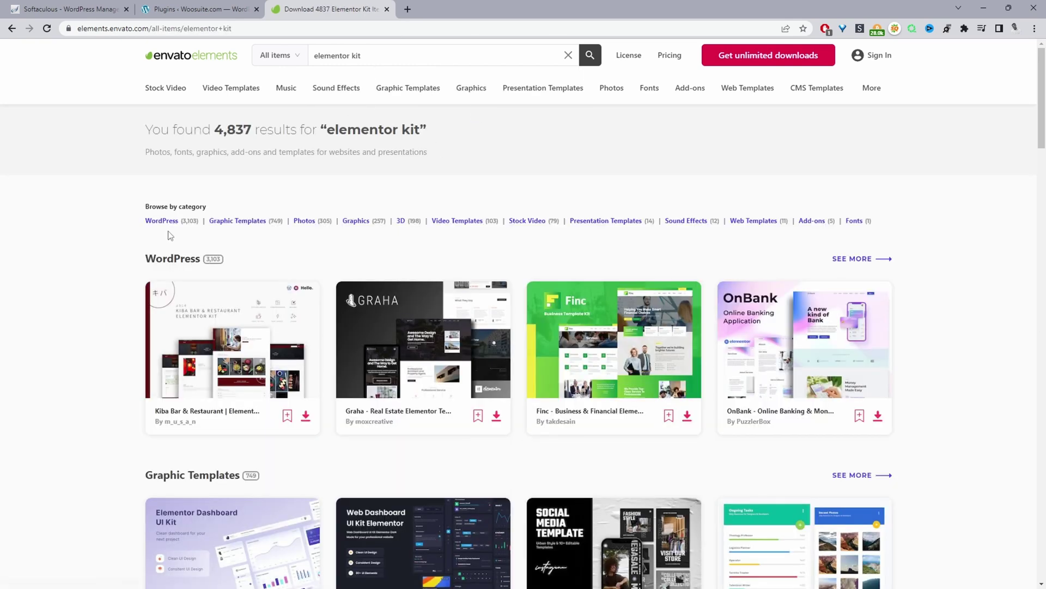
left_click(157, 217)
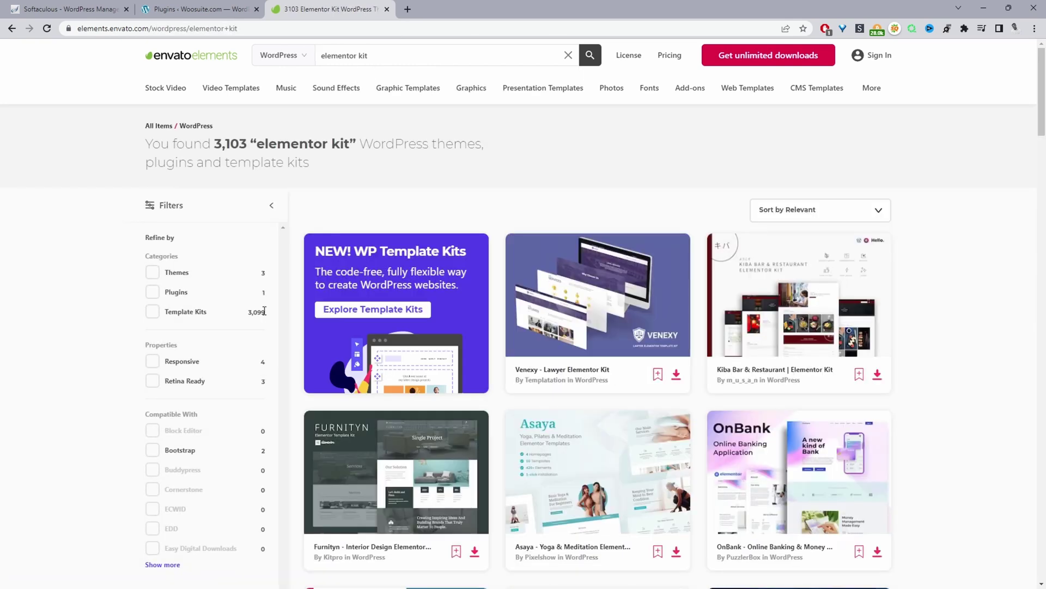
Step: Narrow the results to Template Kits in the Shopping & eCommerce industry
scroll(257, 310, "down", 2)
left_click(152, 229)
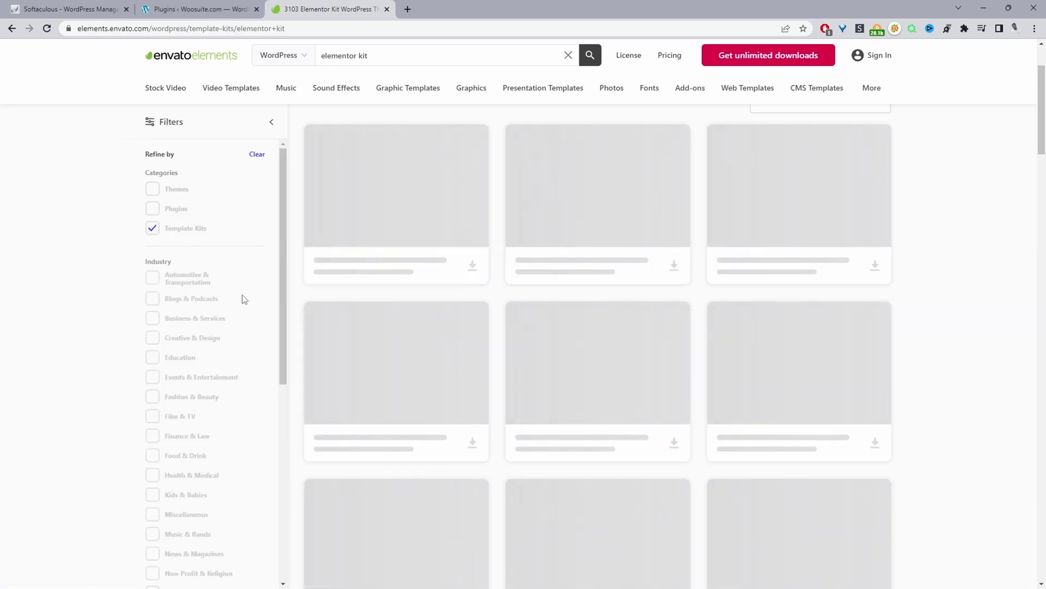
scroll(234, 305, "down", 1)
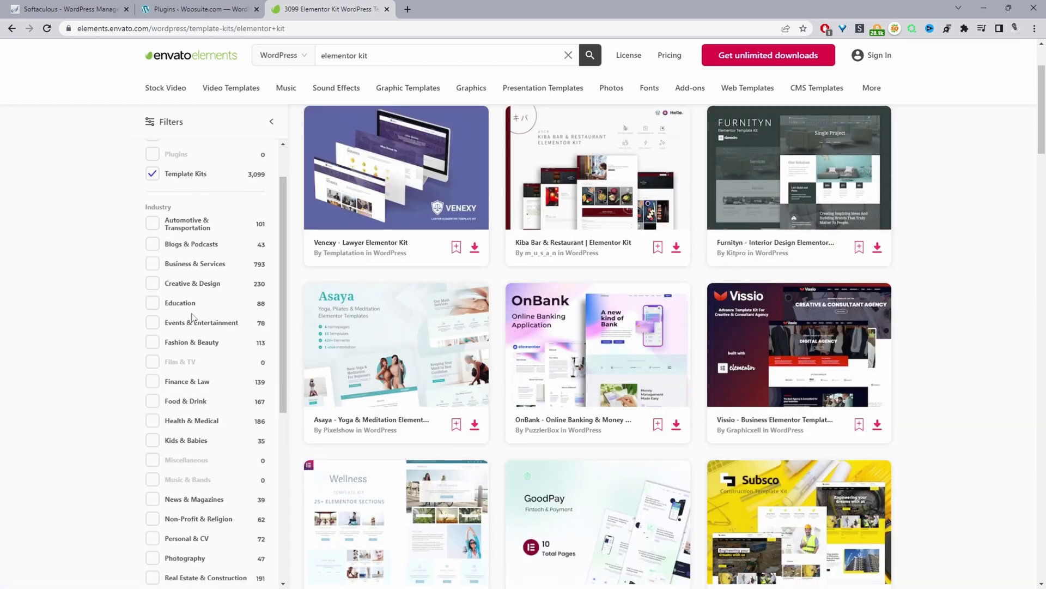
scroll(186, 354, "down", 1)
scroll(204, 354, "down", 4)
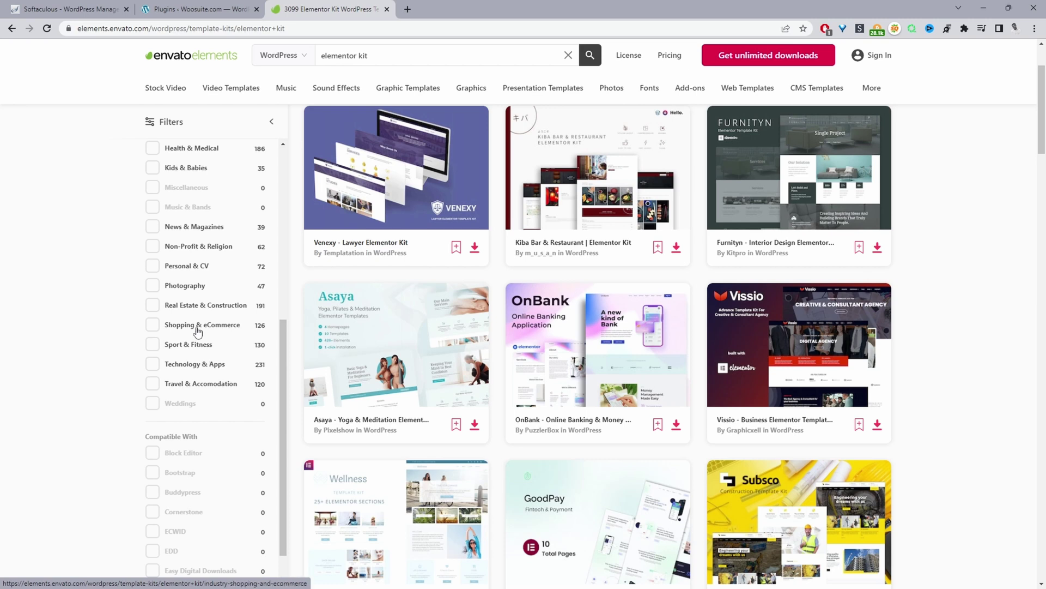
scroll(234, 313, "up", 2)
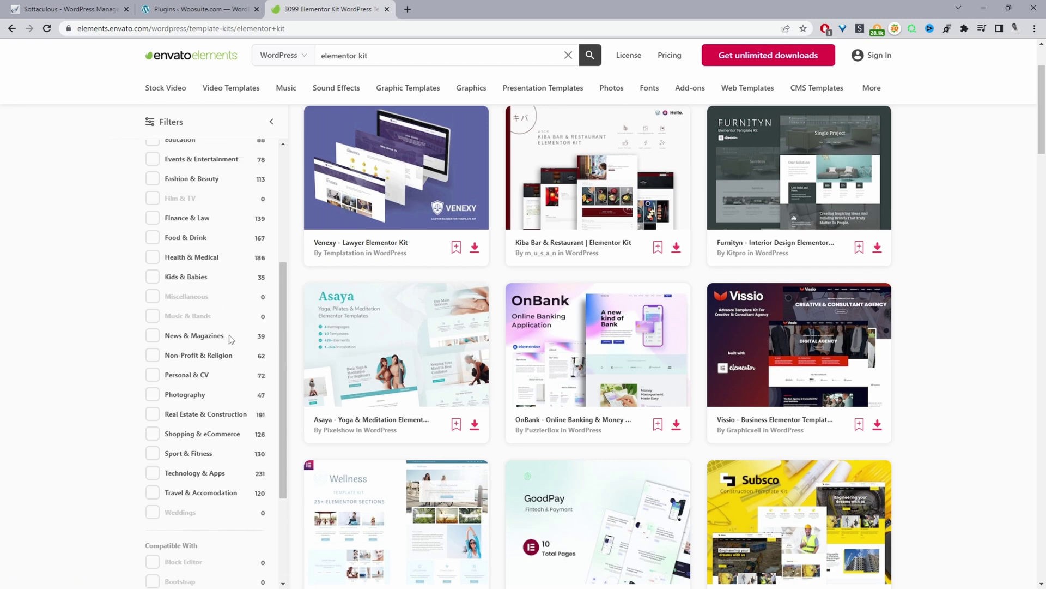
left_click(157, 435)
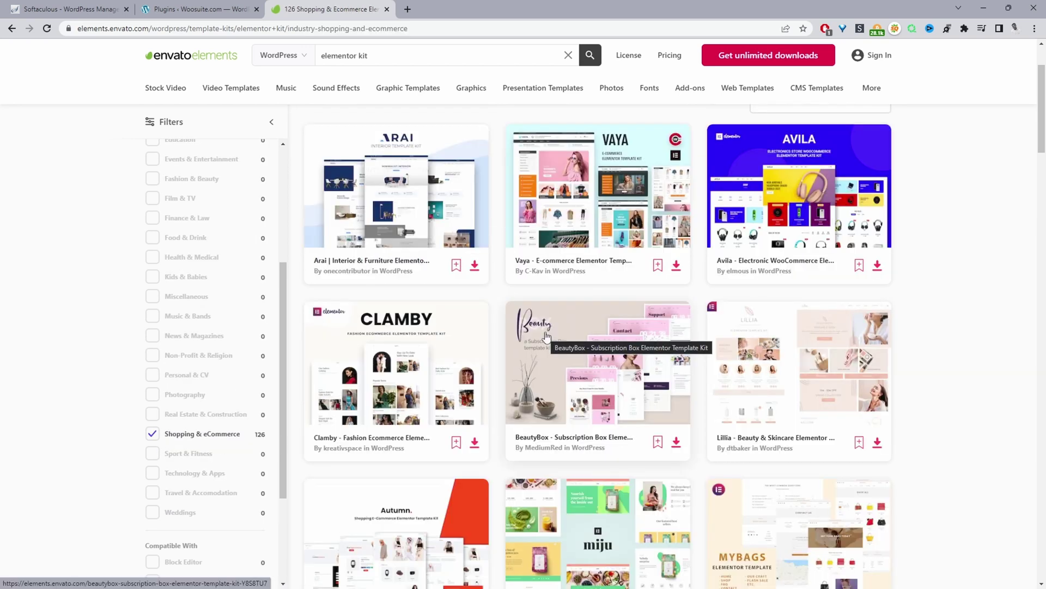
scroll(545, 272, "down", 10)
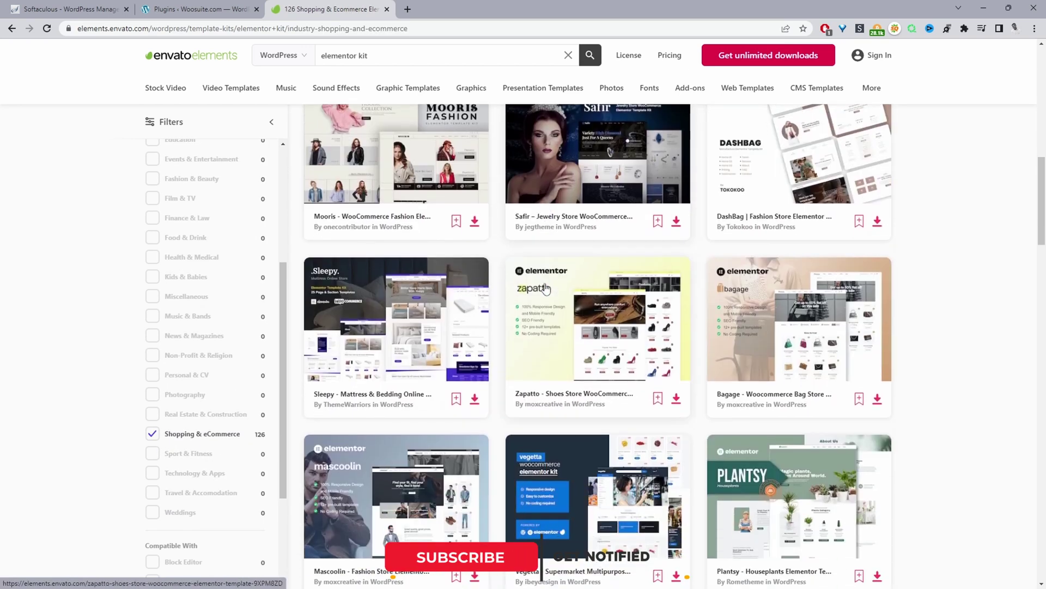
scroll(590, 278, "down", 5)
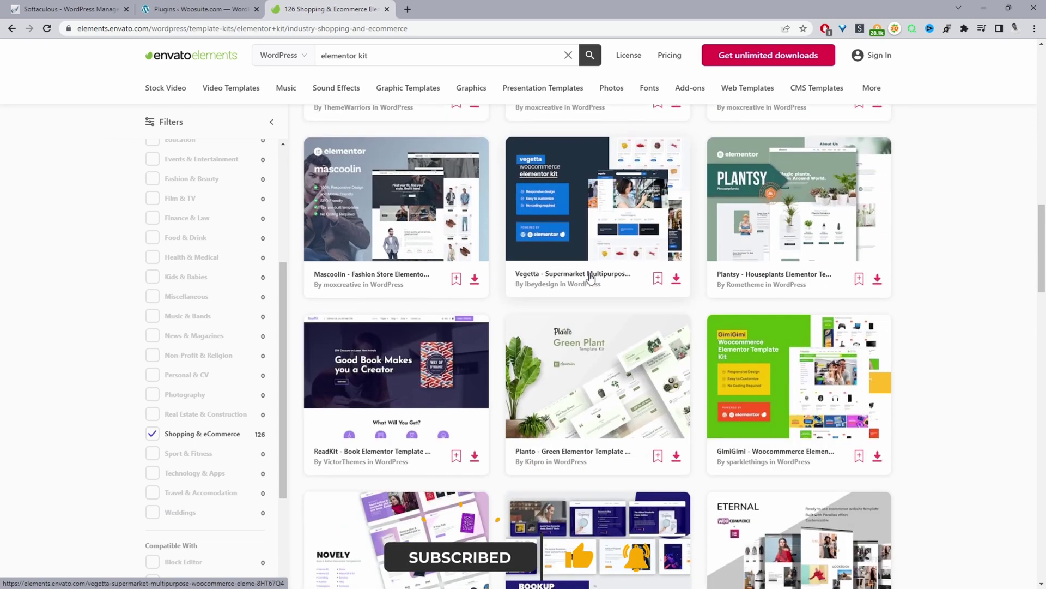
scroll(590, 278, "down", 1)
Step: Open the Planto - Green Elementor Template Kit page and launch its Live Preview
left_click(580, 370)
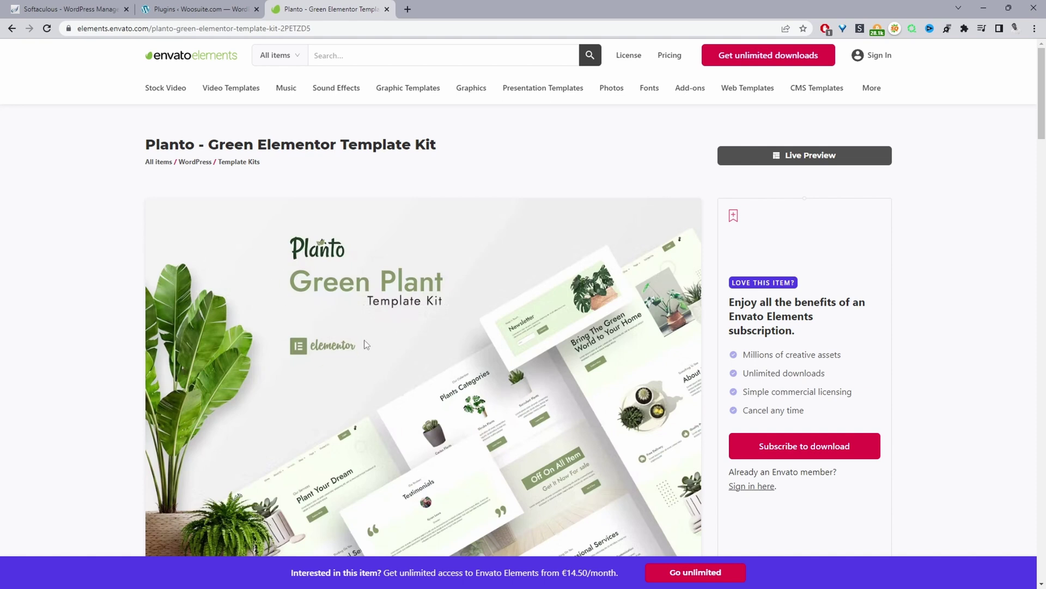
scroll(364, 339, "down", 3)
scroll(369, 358, "up", 2)
scroll(368, 358, "up", 1)
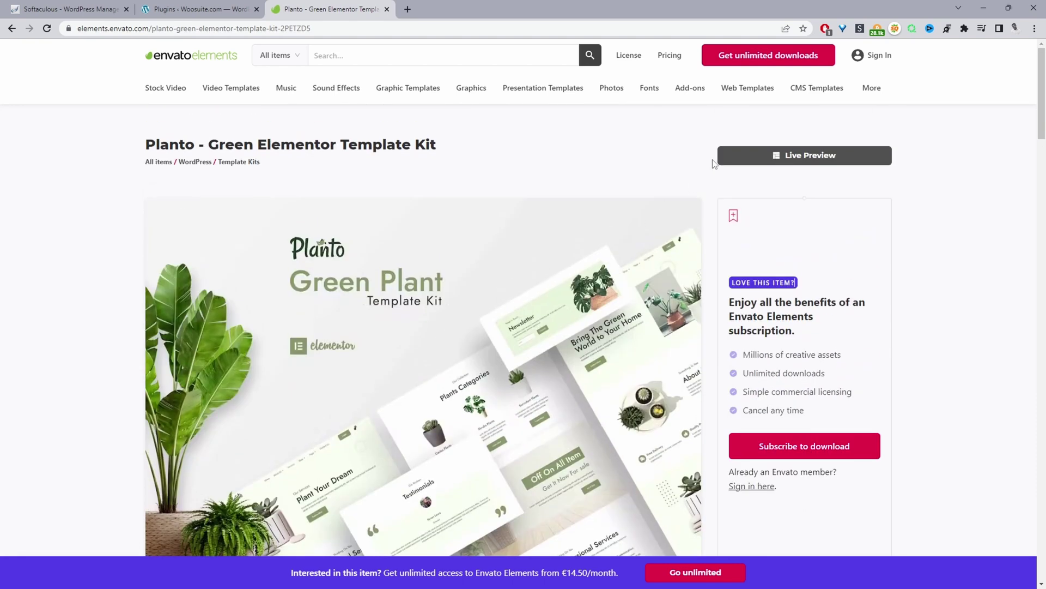
left_click(790, 158)
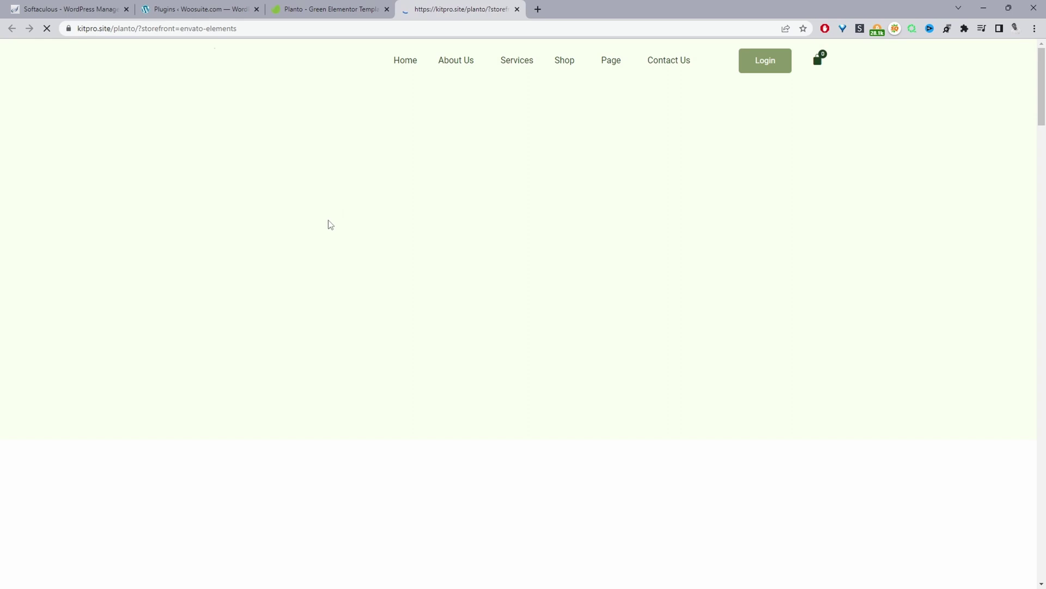
Step: Scroll through the Planto demo home page to view About Us and the Planto Collection
scroll(547, 199, "down", 15)
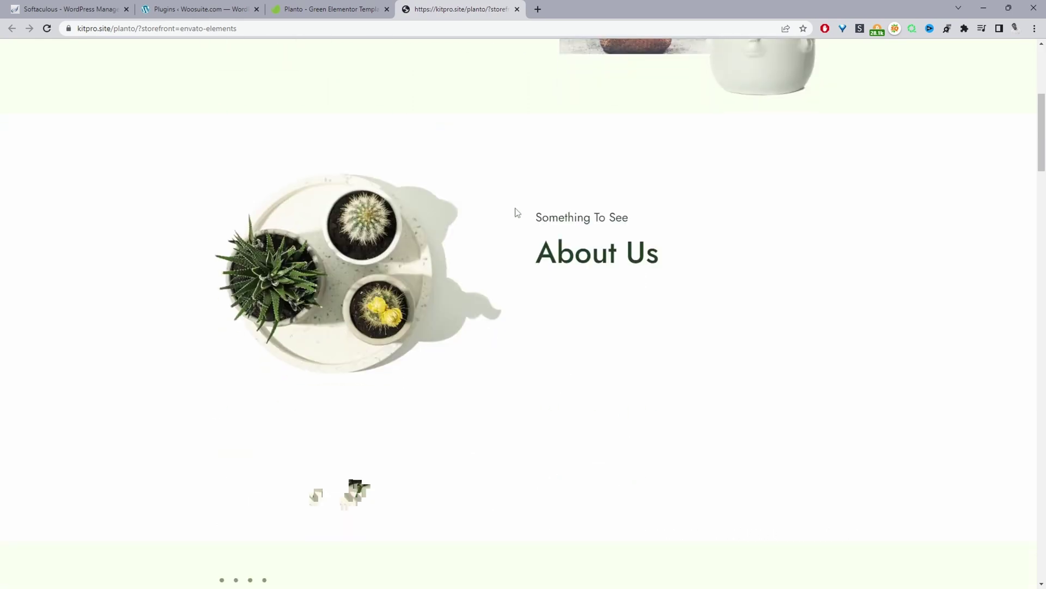
scroll(504, 235, "down", 8)
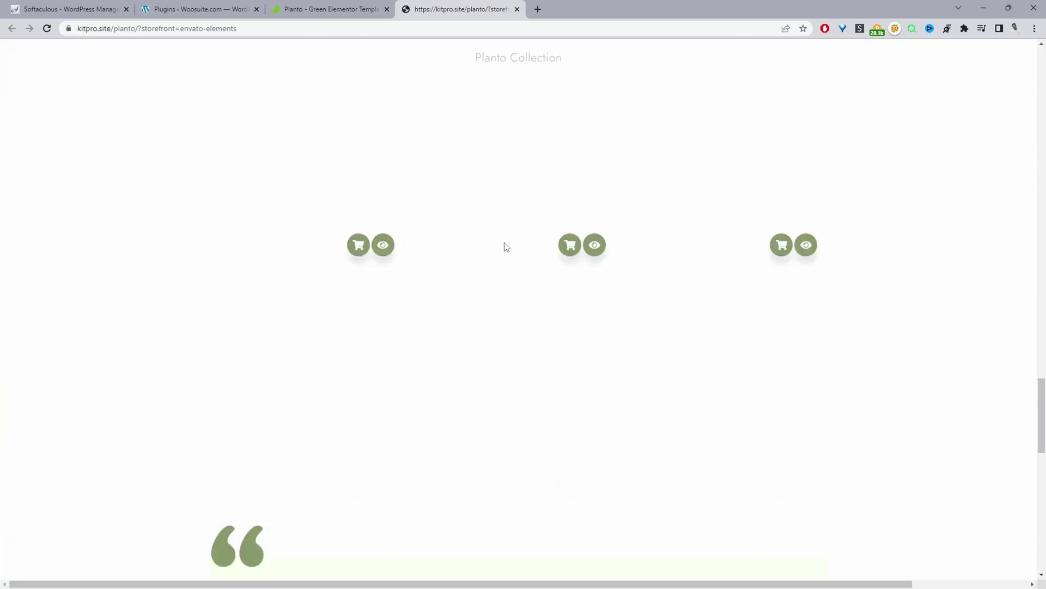
scroll(507, 218, "up", 20)
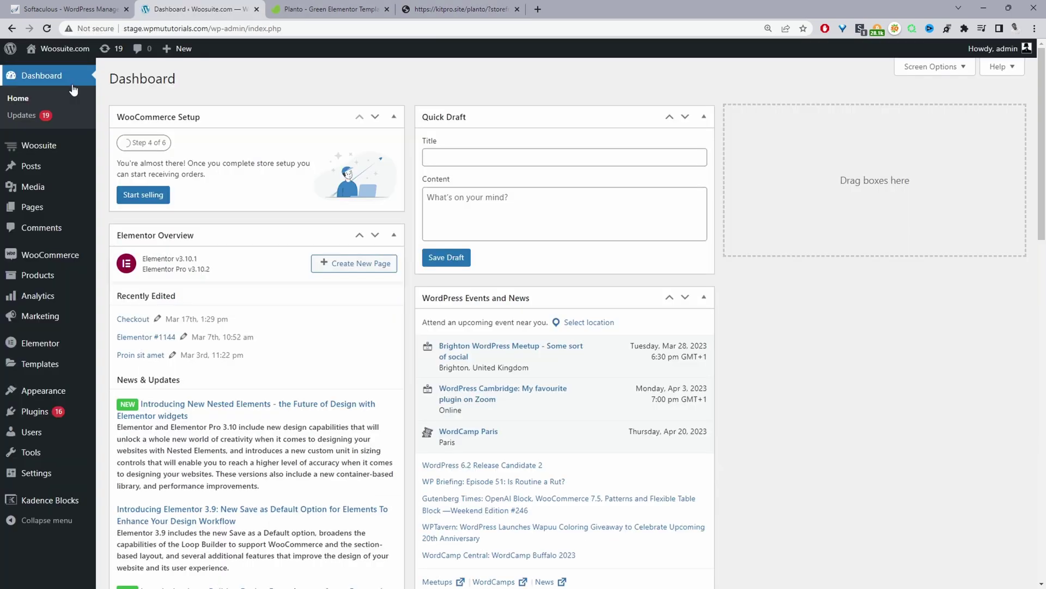
Step: Go to Appearance > Themes to see the installed themes
mouse_move(36, 376)
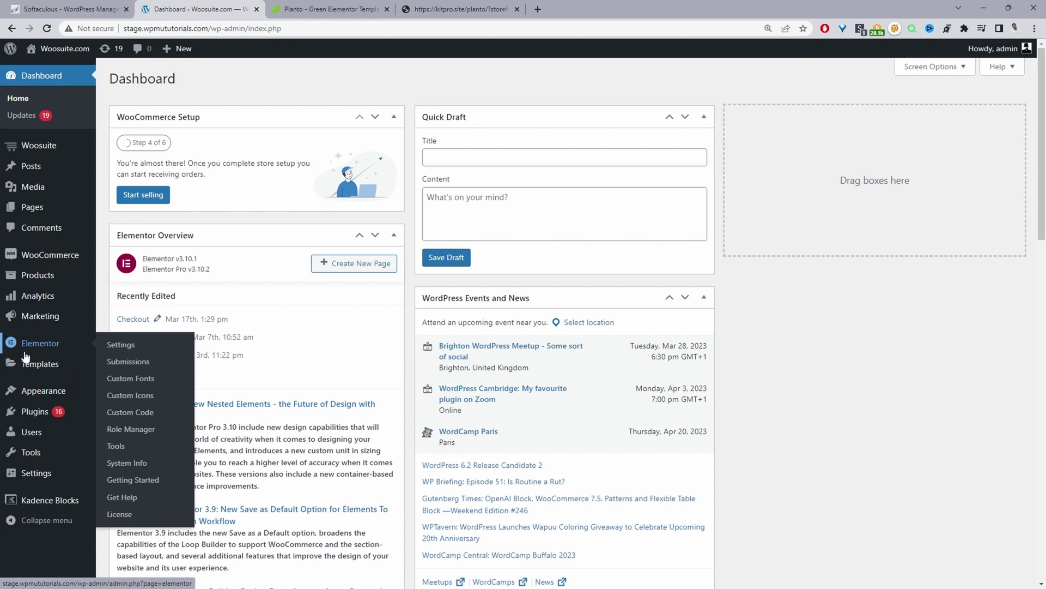
left_click(126, 399)
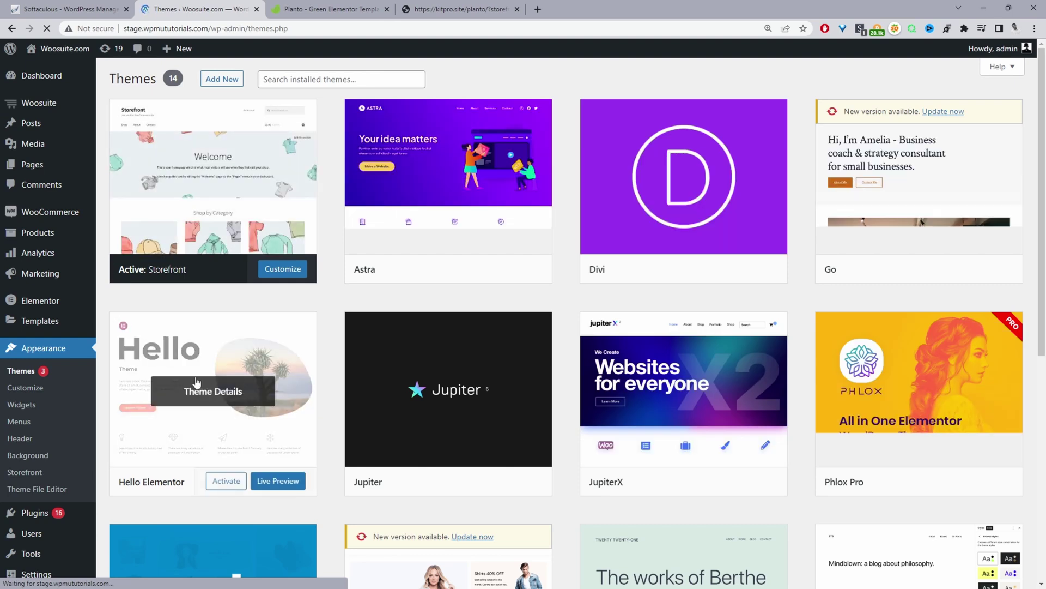
Step: Activate the Hello Elementor theme, then go to the Add Themes page
left_click(222, 488)
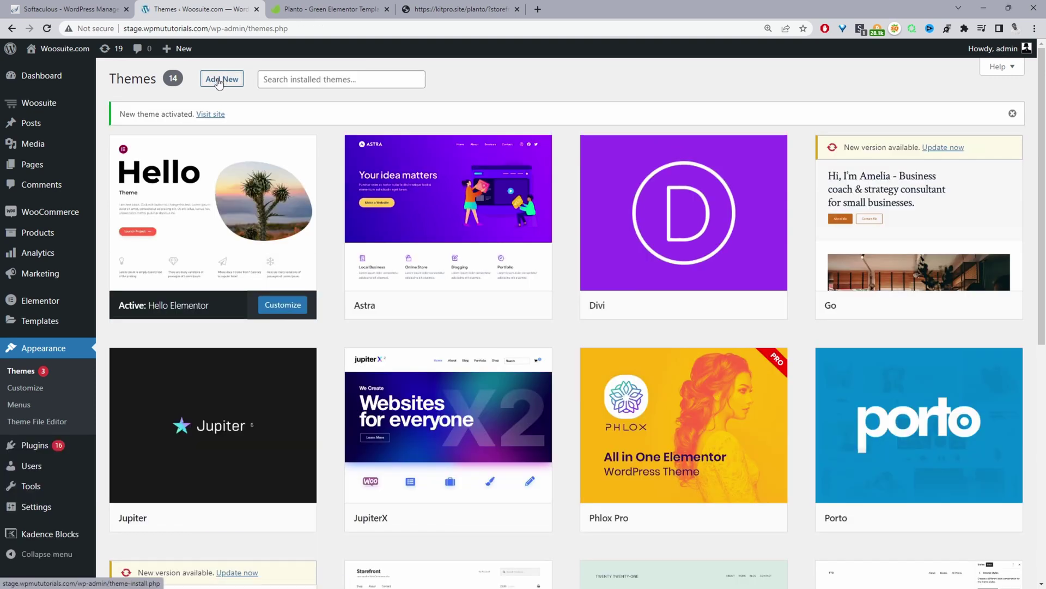
left_click(219, 82)
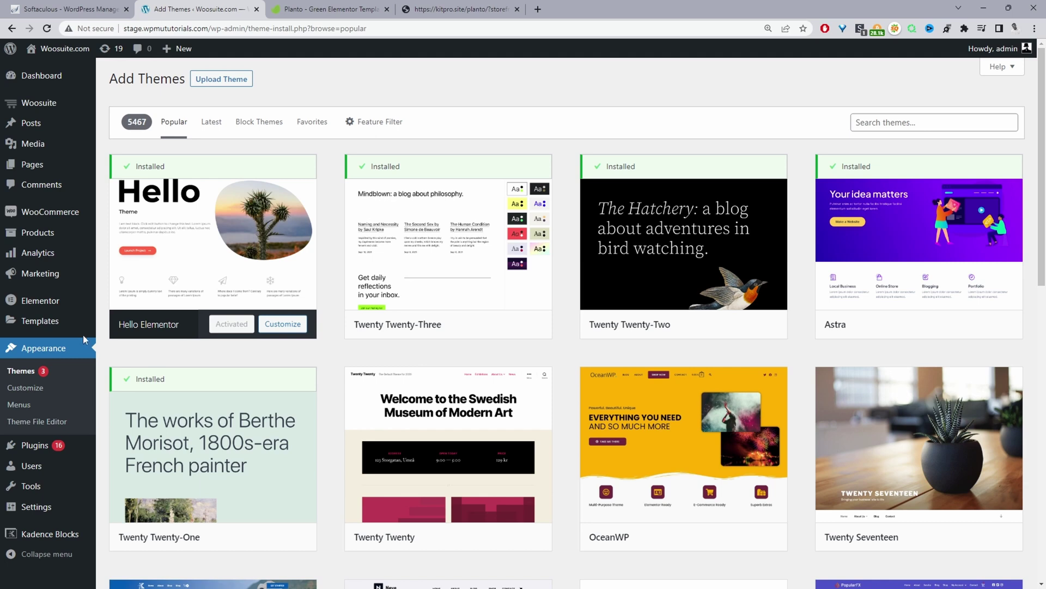
Step: Search plugins for 'envato' and activate Envato Elements – Photos & Elementor Templates
mouse_move(82, 444)
left_click(136, 463)
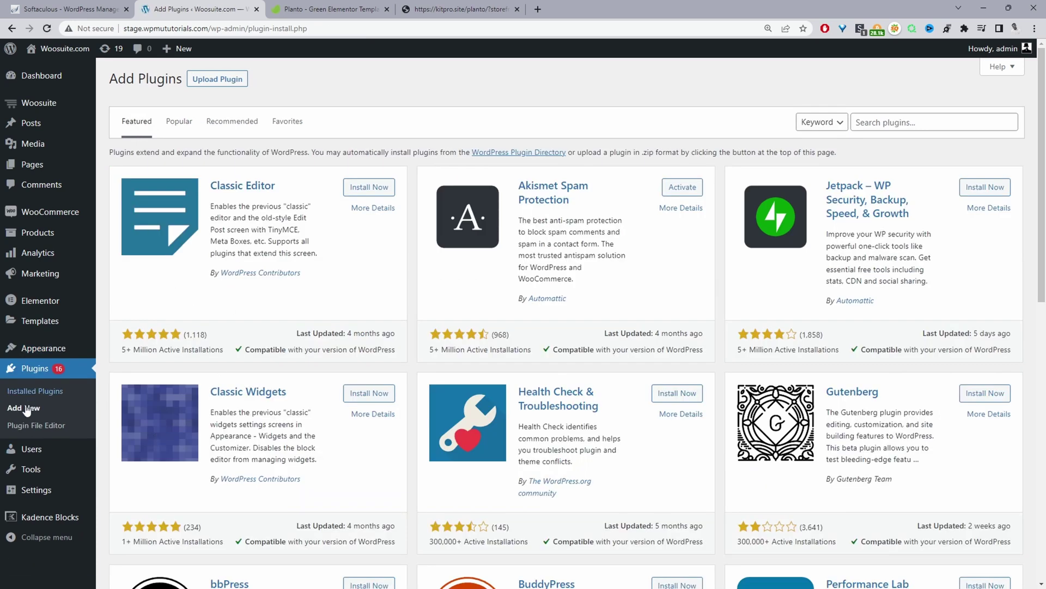
left_click(916, 121)
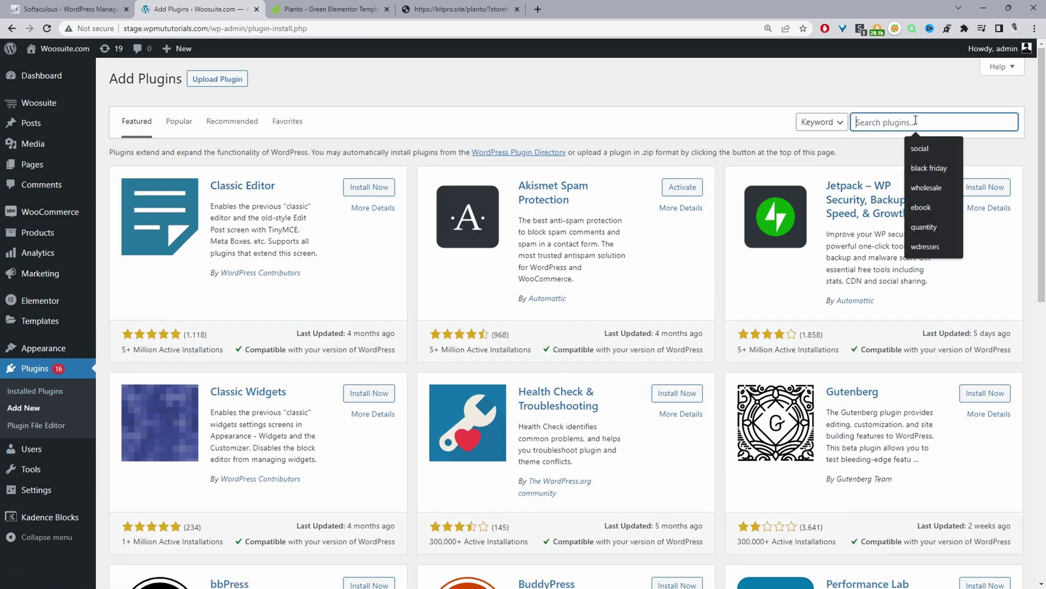
type("enva")
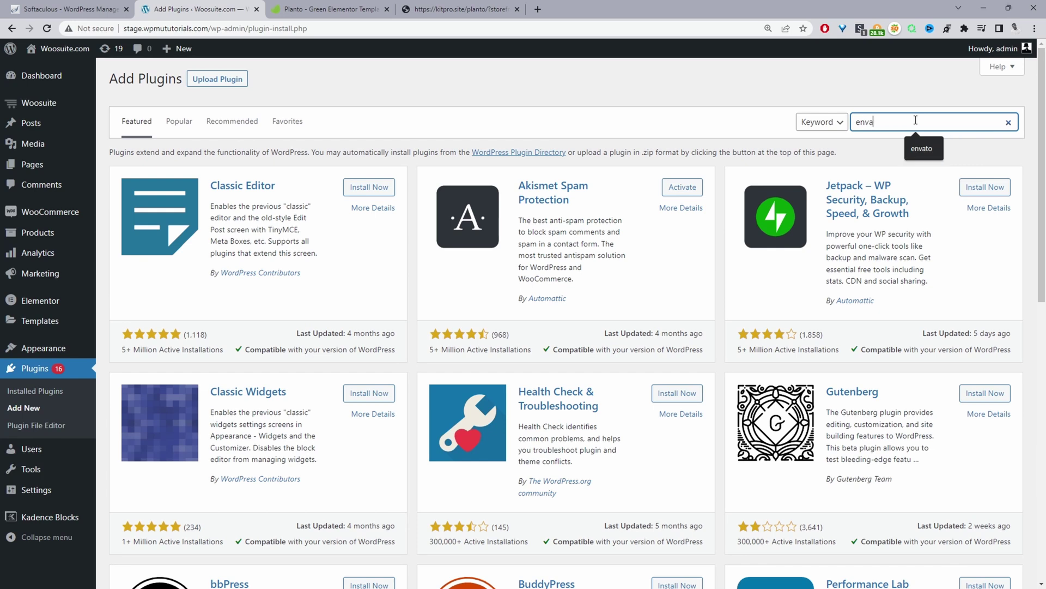
type("to")
key("Return")
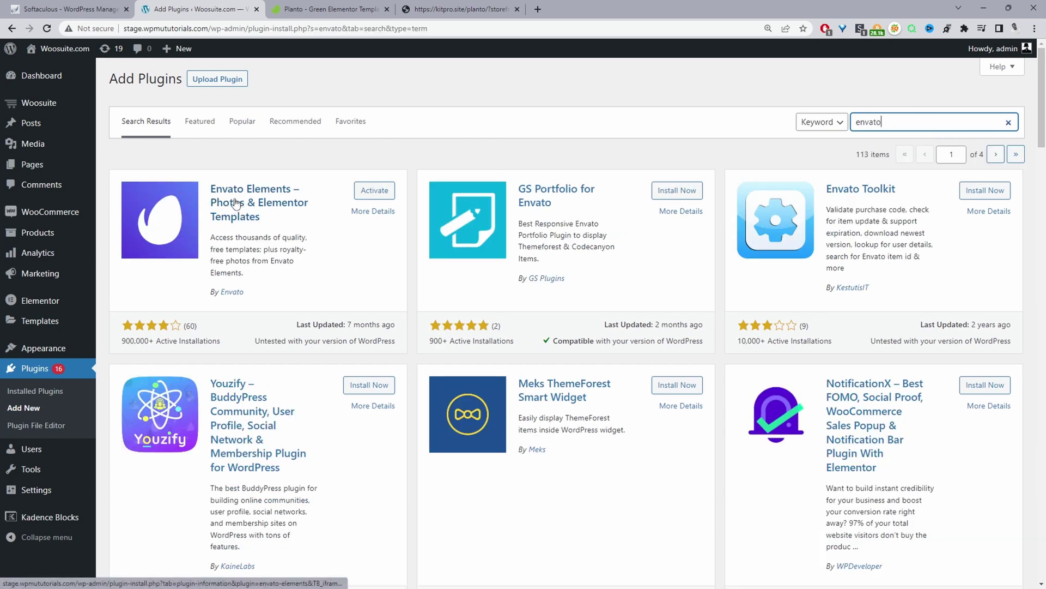
left_click(374, 190)
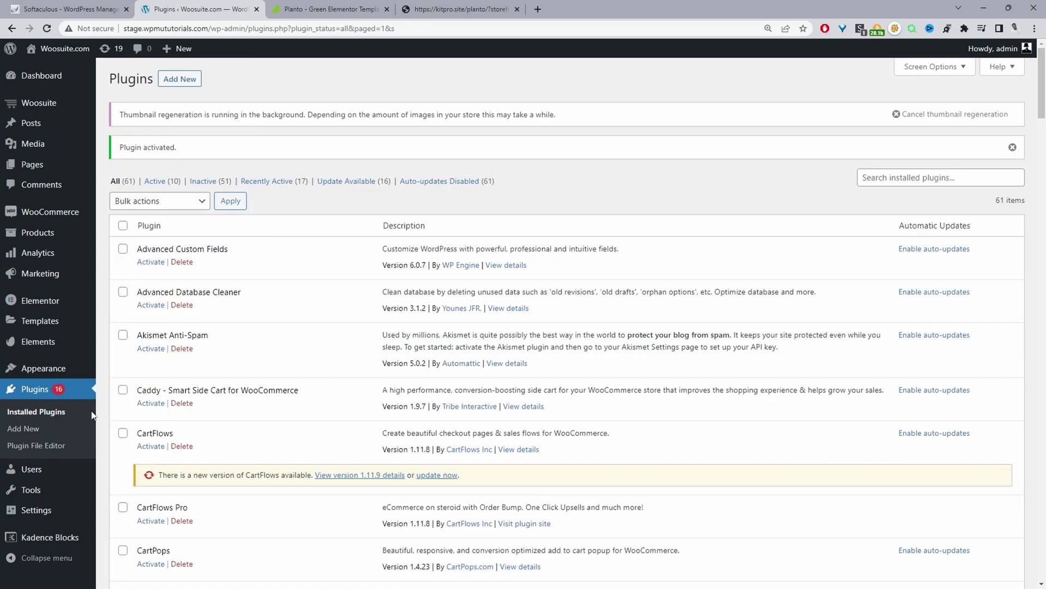
Step: Upload the planto kit ZIP from Downloads into Envato Elements' installed kits
mouse_move(19, 351)
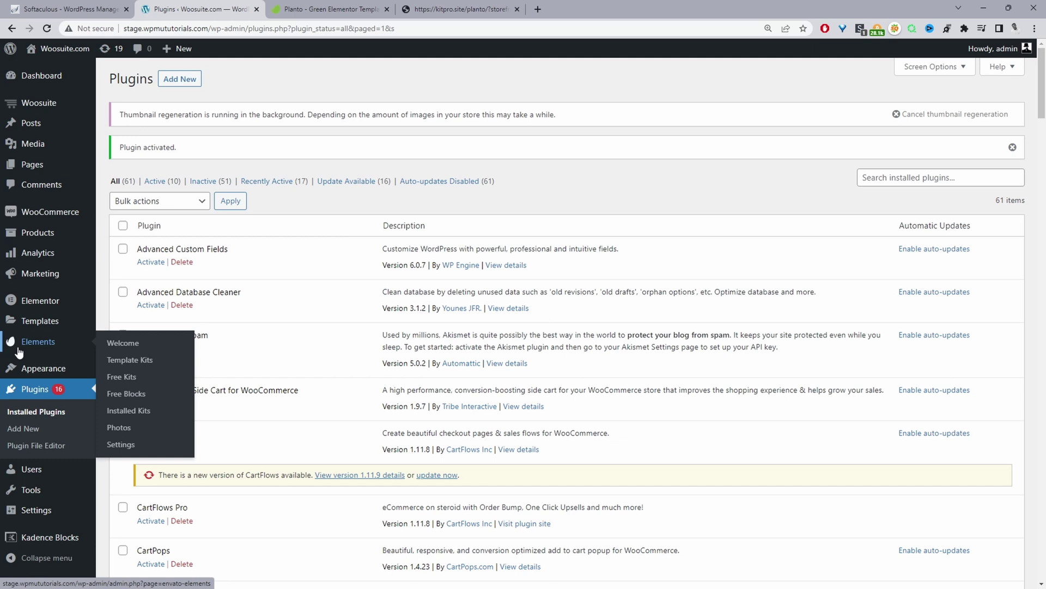
left_click(131, 411)
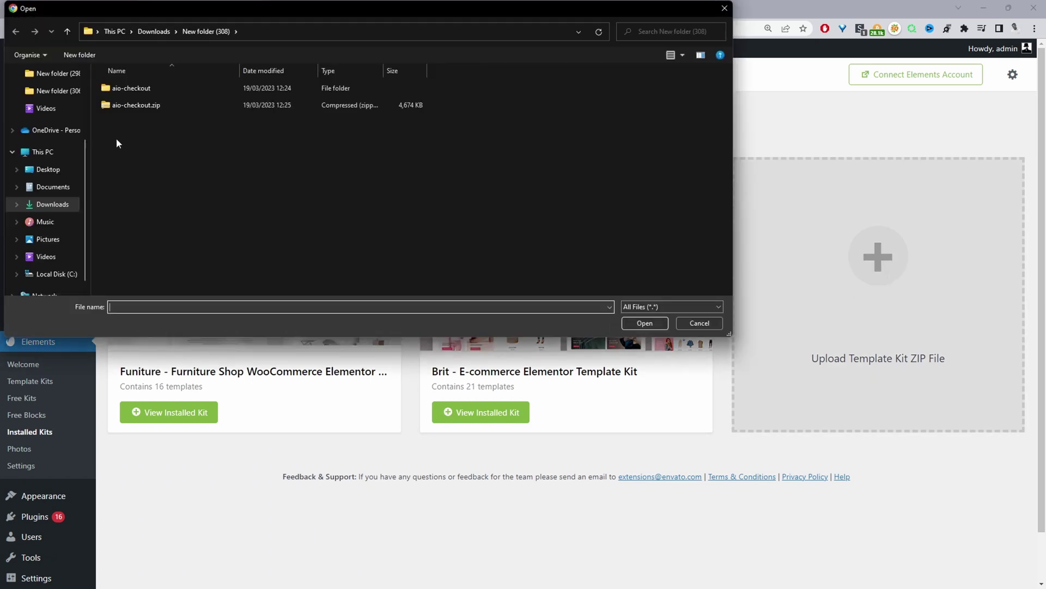
left_click(54, 204)
double_click(123, 122)
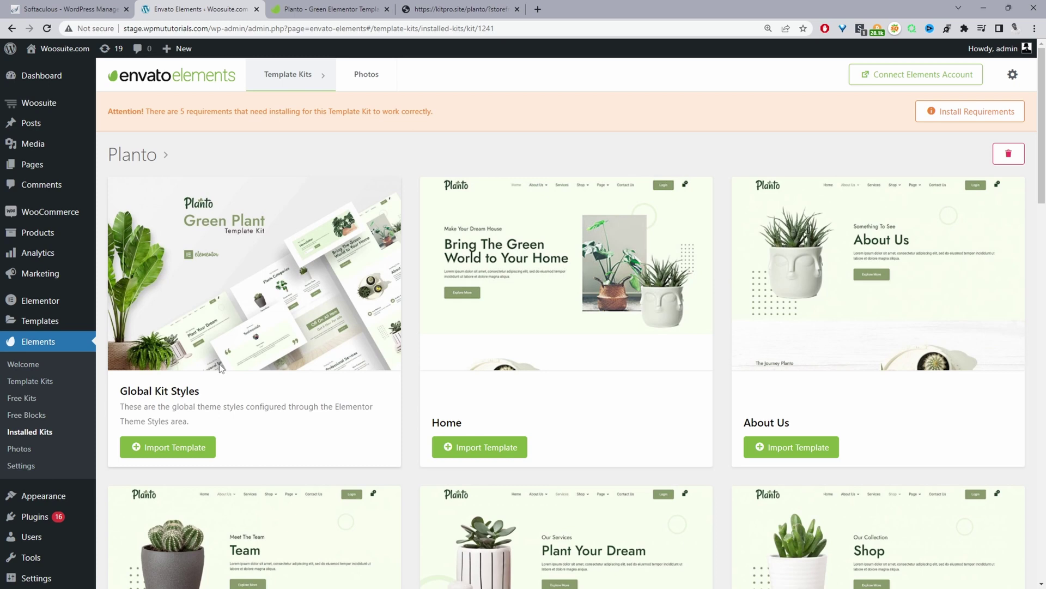
Step: Import Global Kit Styles and bring up the kit's Missing Requirements list
left_click(165, 451)
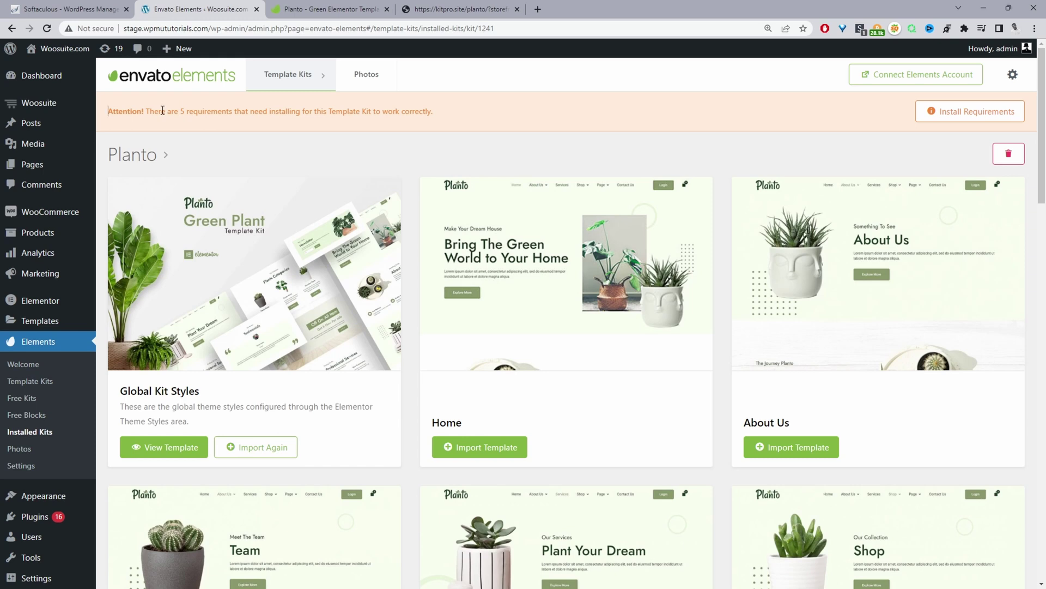
left_click_drag(181, 111, 403, 124)
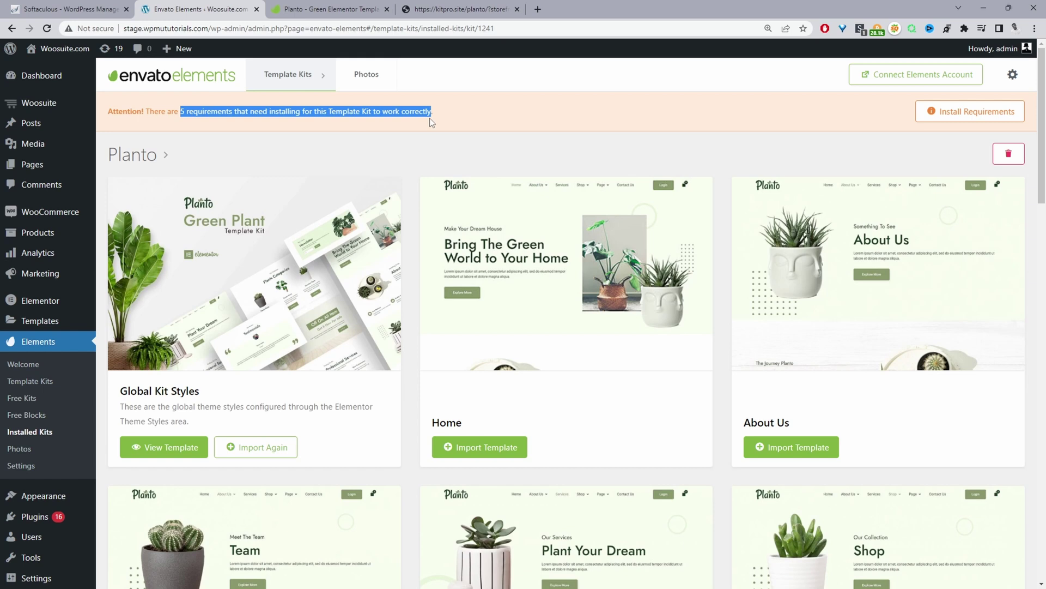
left_click(945, 116)
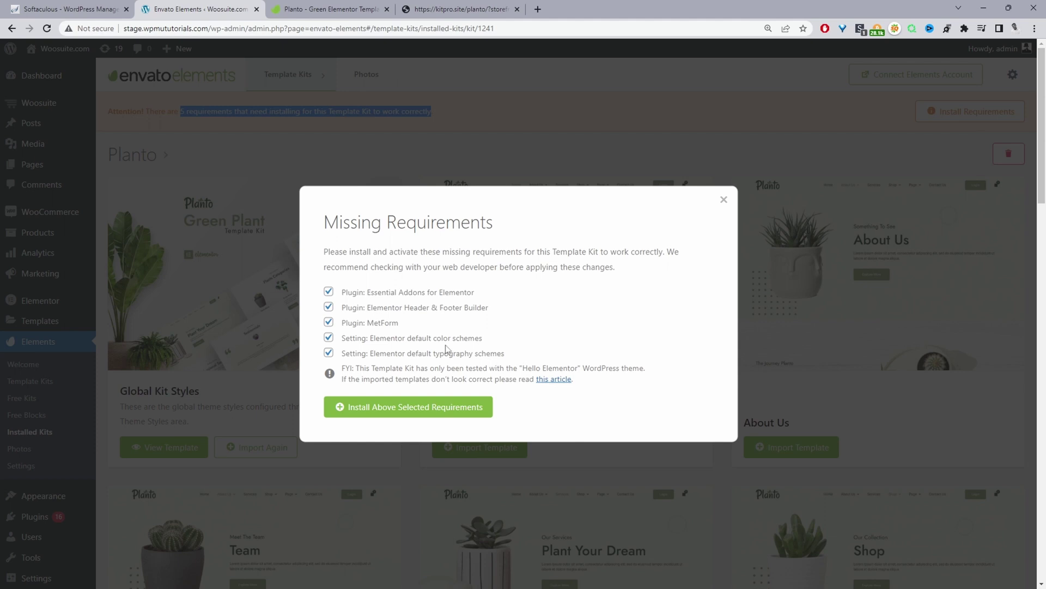
Step: Install all selected missing requirements, then refresh the page after the unexpected error
left_click(369, 413)
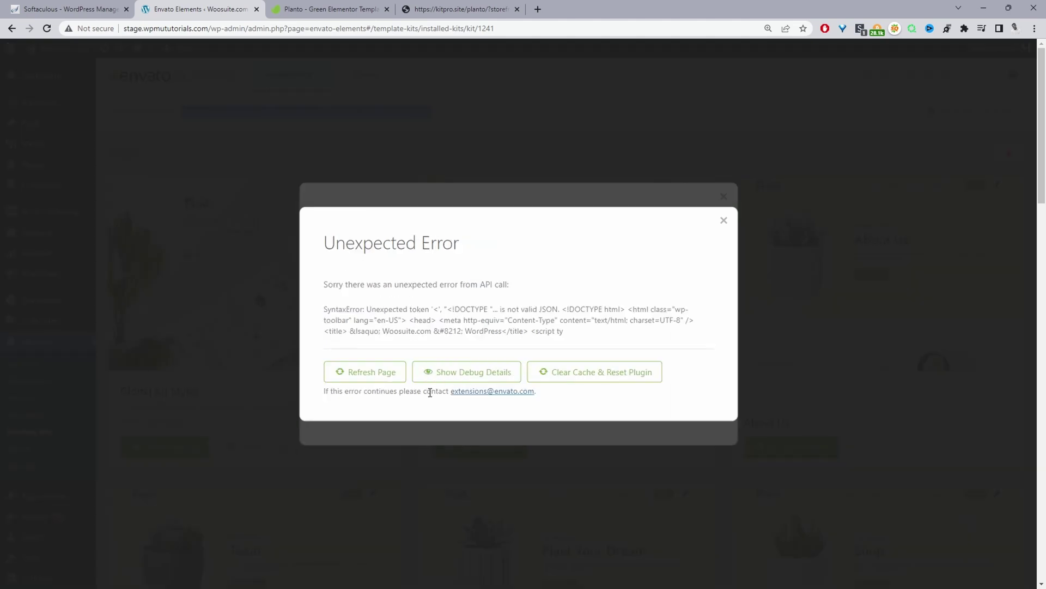
left_click(363, 376)
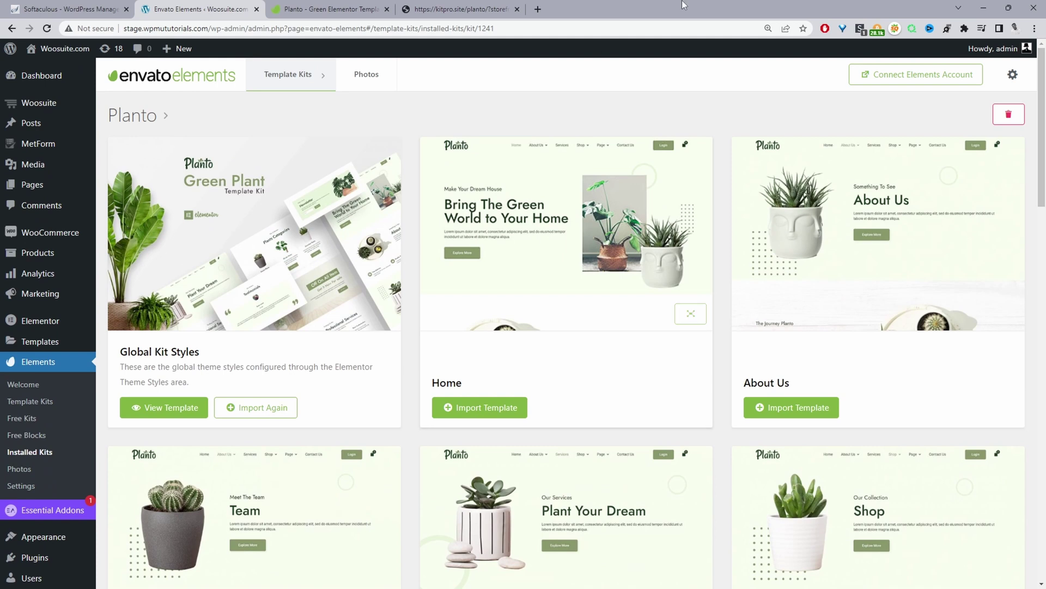
Step: Import the Planto Home template from the kit
left_click(458, 411)
scroll(559, 256, "down", 11)
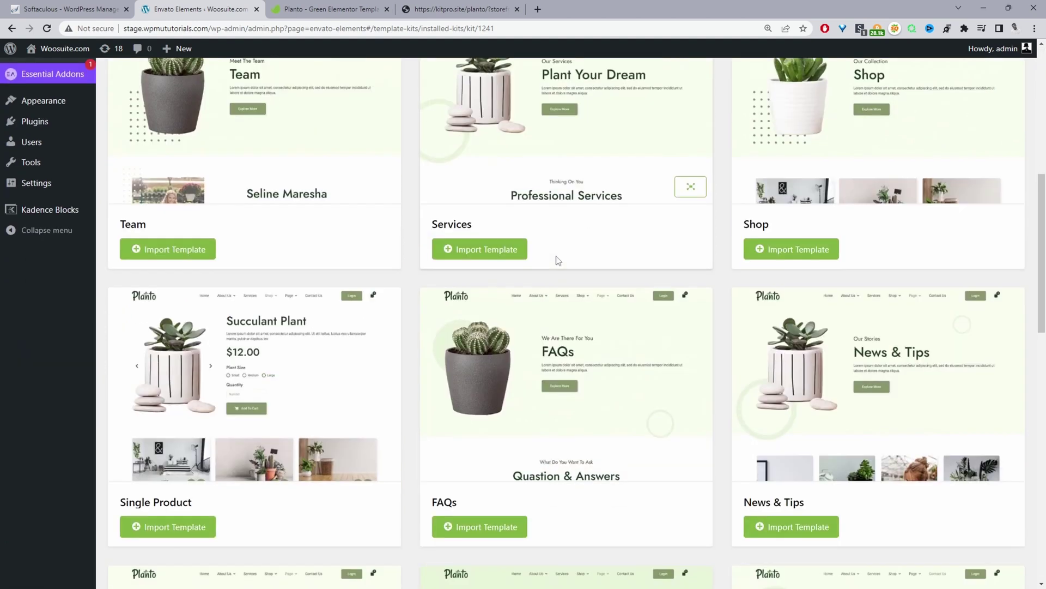
scroll(557, 264, "down", 13)
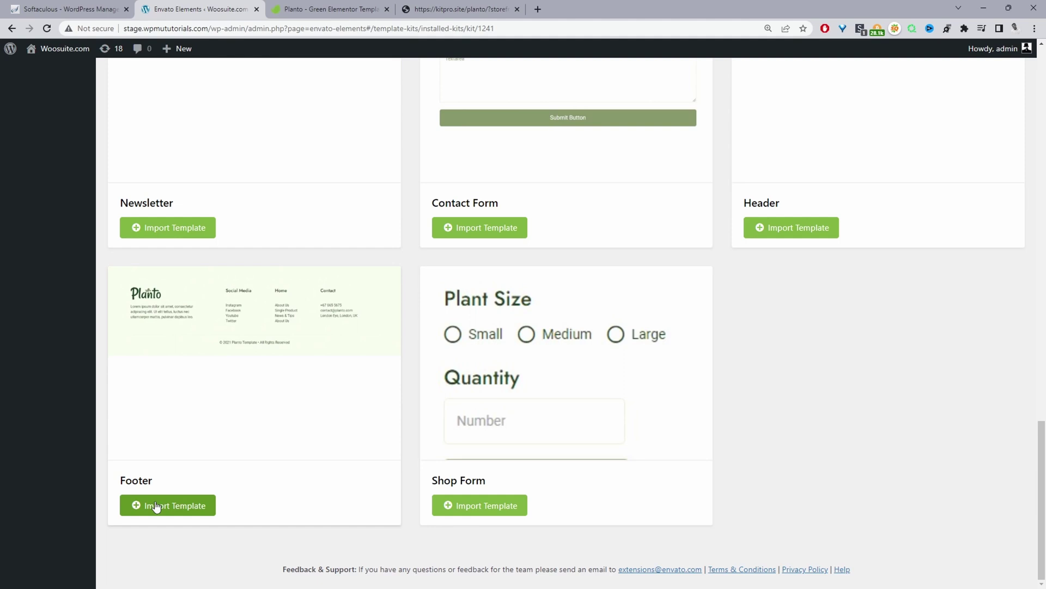
scroll(173, 498, "up", 6)
scroll(542, 496, "up", 3)
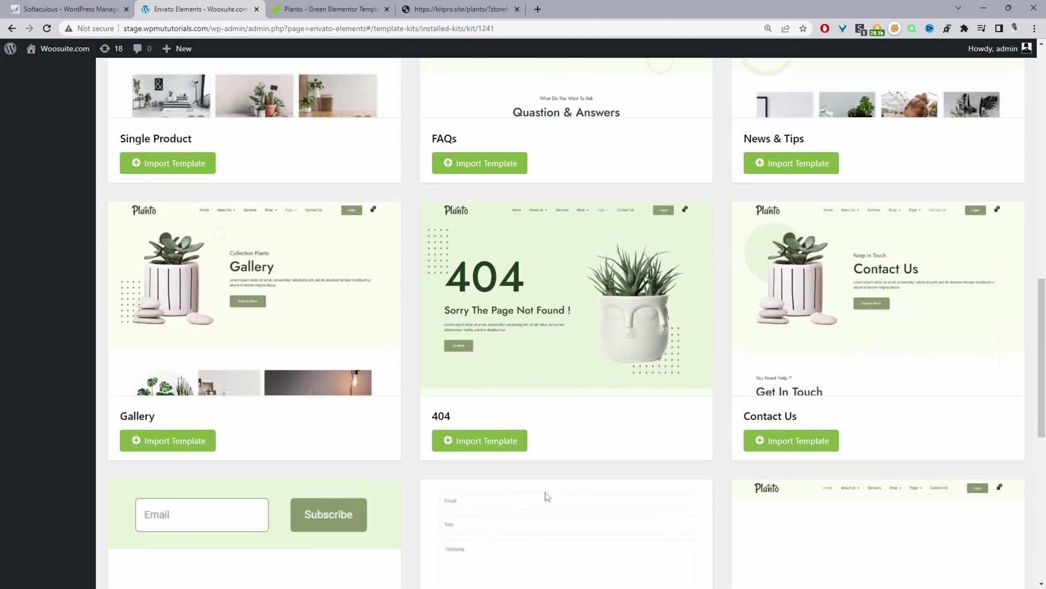
Step: Import the Planto Header template further down the kit list
scroll(544, 495, "down", 9)
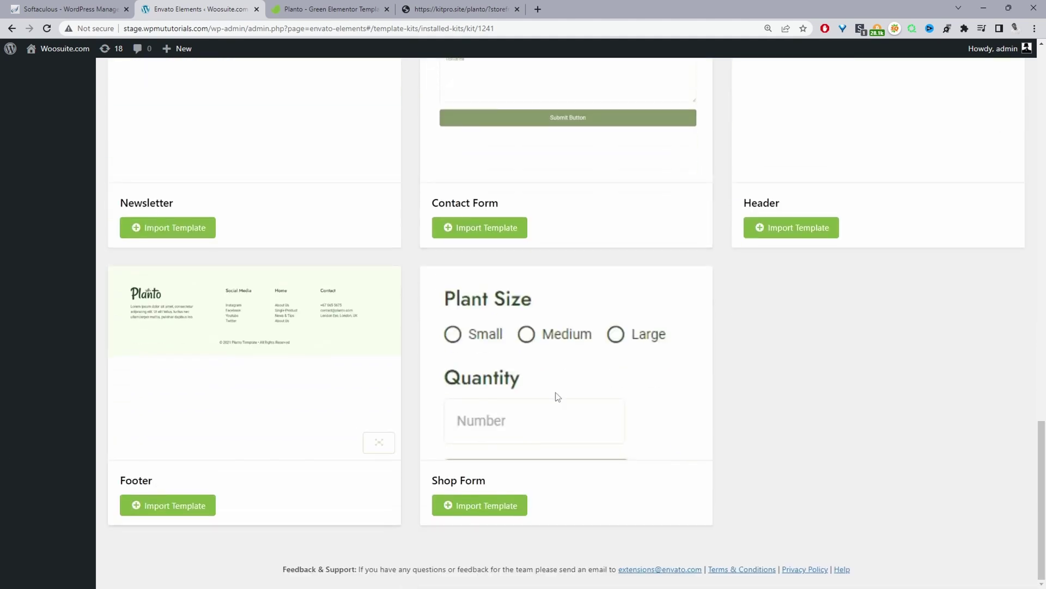
scroll(793, 320, "up", 4)
scroll(776, 391, "up", 15)
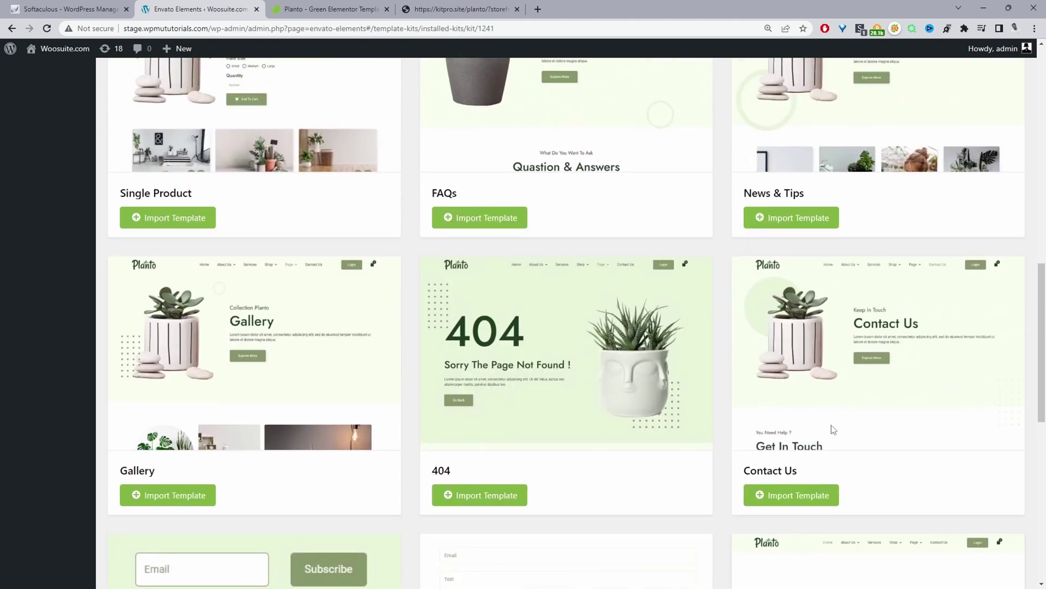
scroll(576, 370, "down", 8)
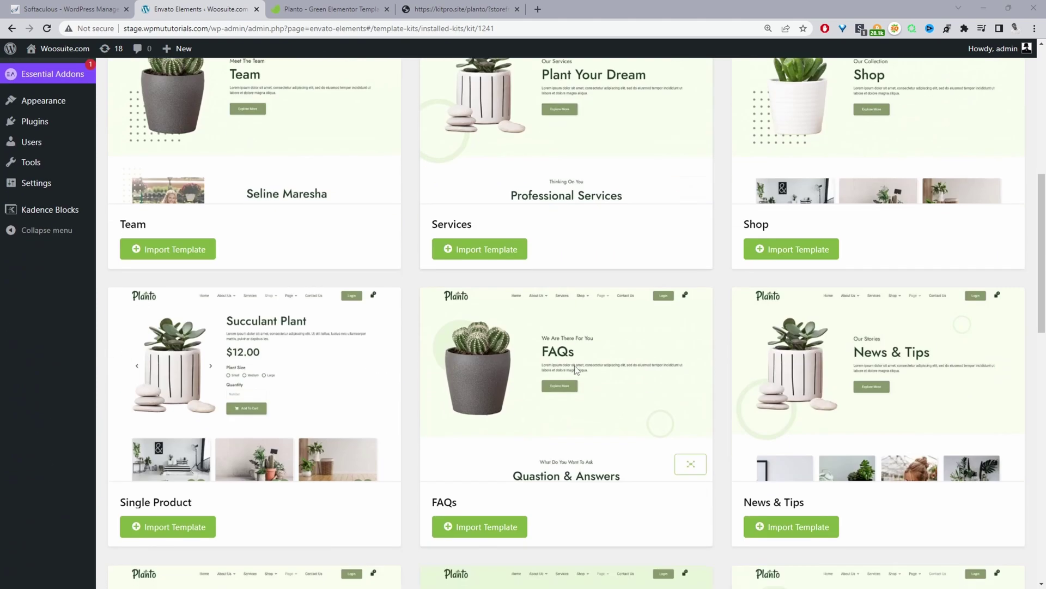
scroll(575, 367, "down", 5)
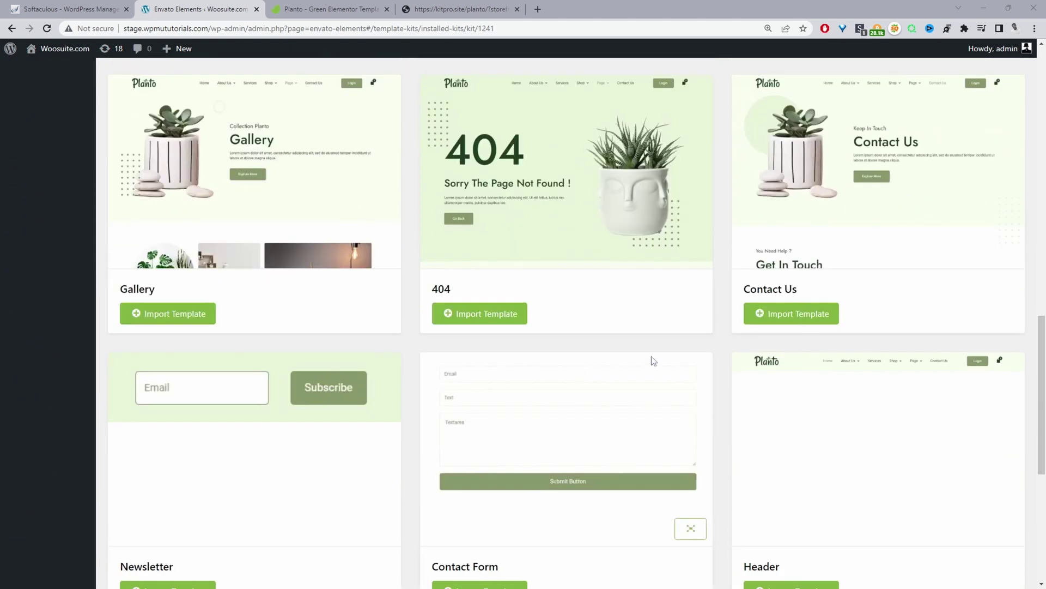
scroll(818, 327, "down", 3)
scroll(820, 346, "down", 2)
left_click(791, 373)
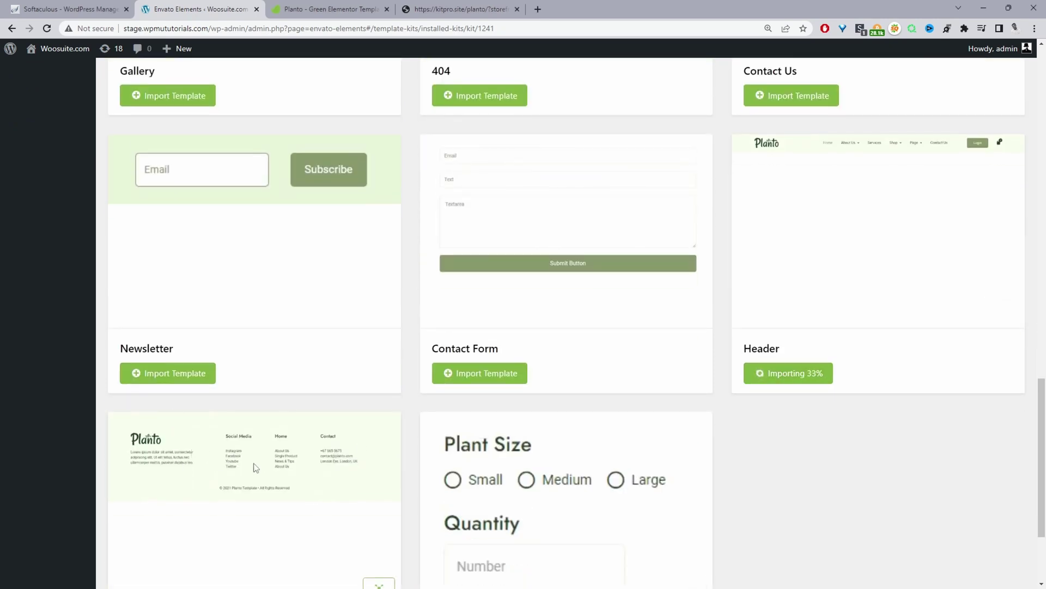
scroll(303, 519, "up", 20)
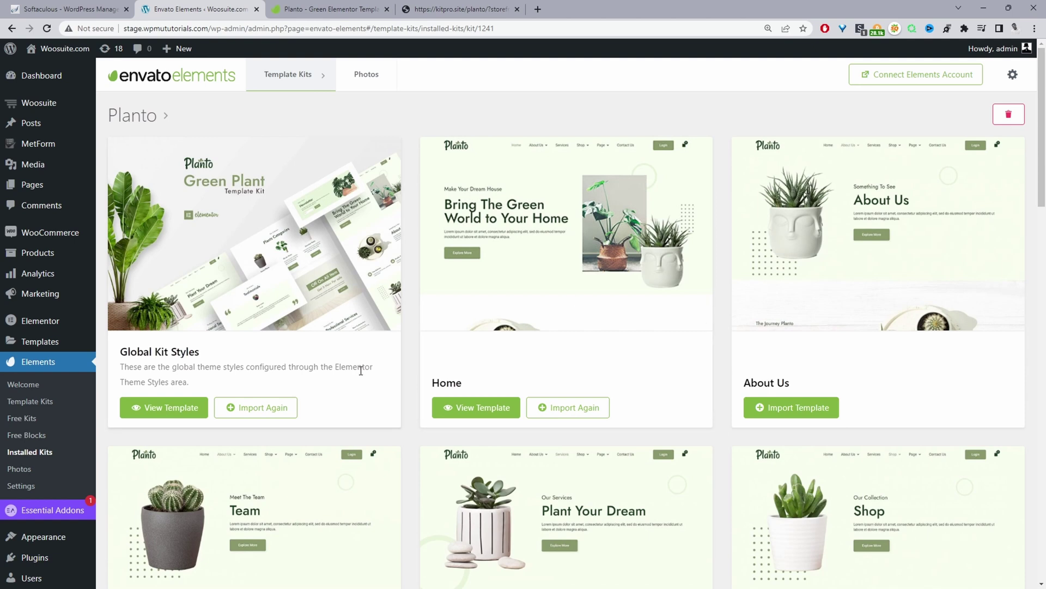
Step: Go to Templates > Theme Builder and list the Header templates, finding the March 8 Header
mouse_move(47, 347)
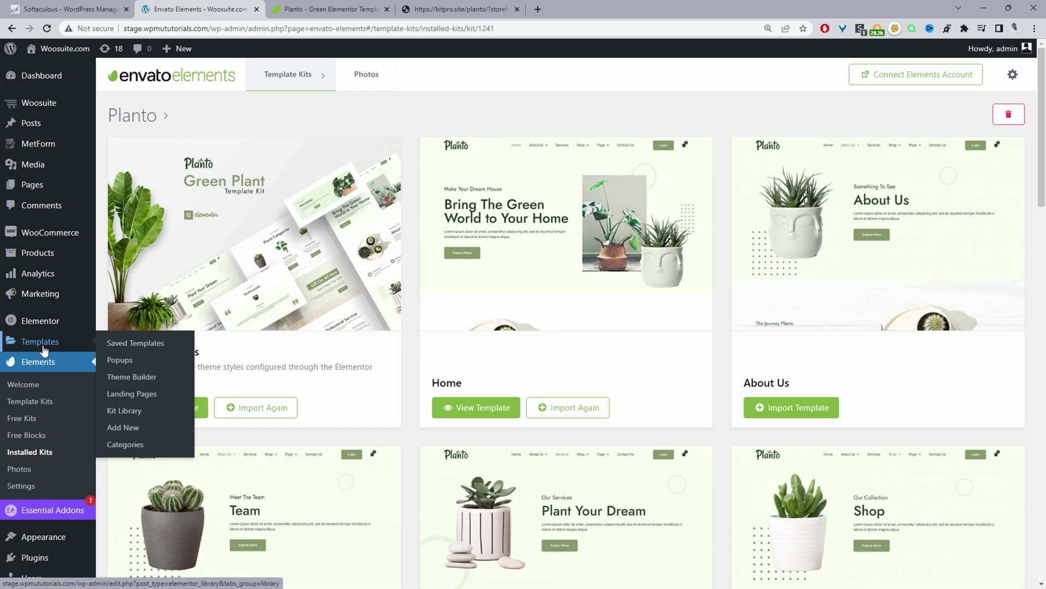
left_click(133, 385)
left_click(55, 180)
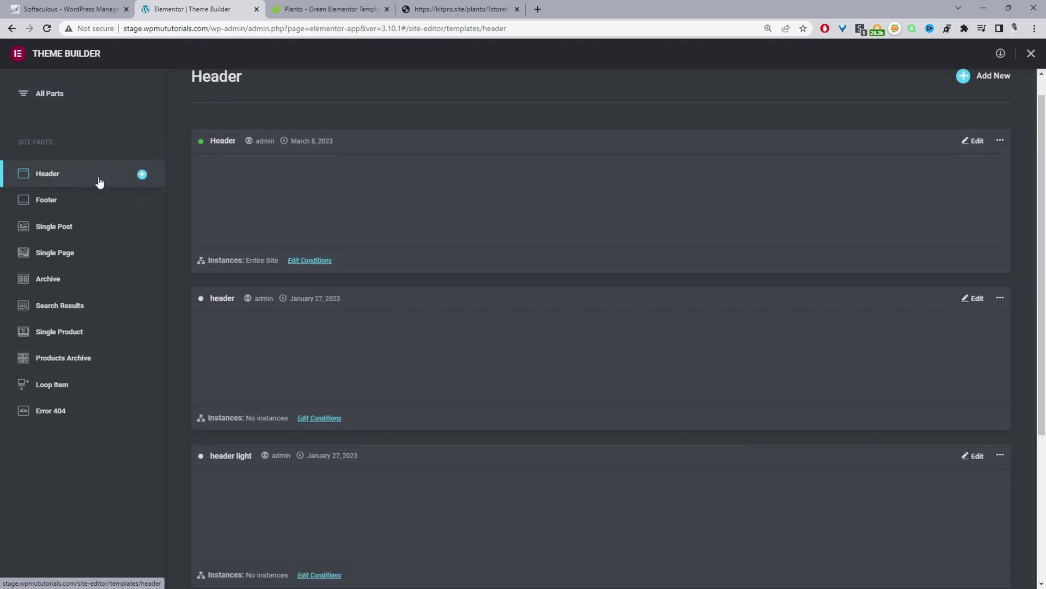
scroll(334, 240, "down", 4)
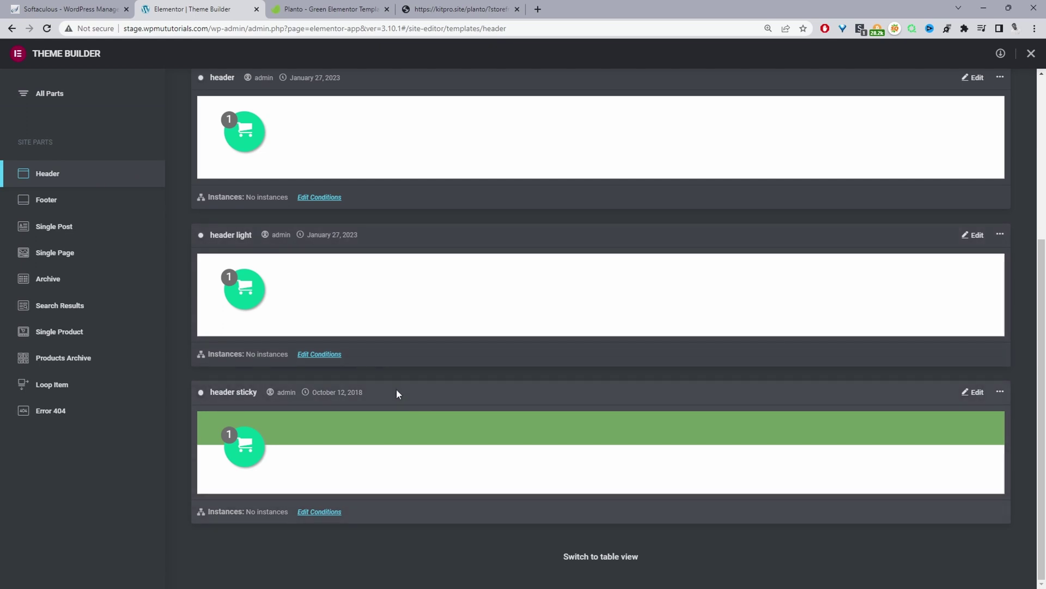
scroll(382, 370, "up", 5)
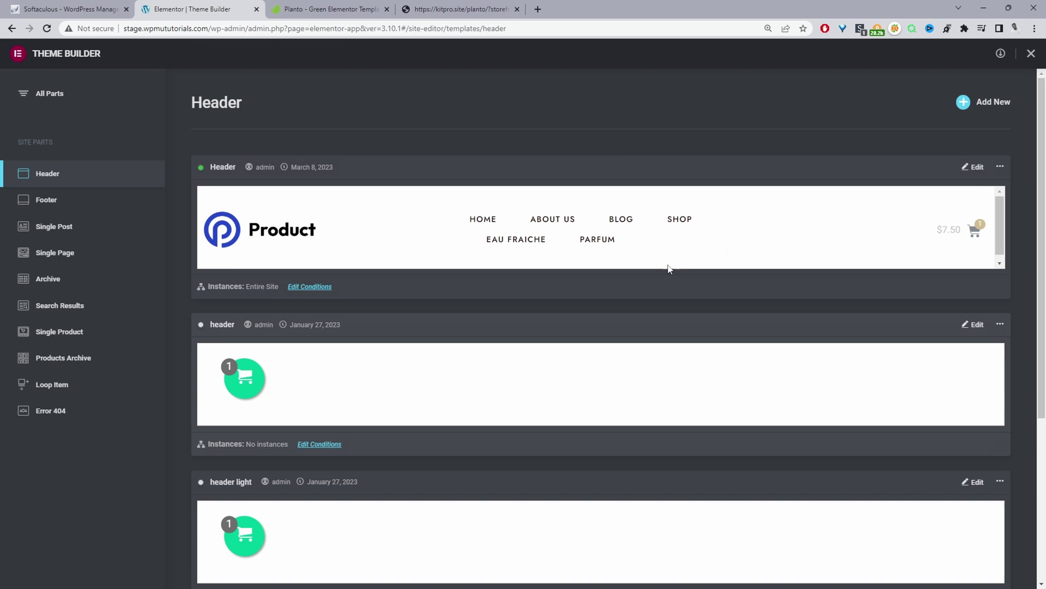
scroll(716, 421, "down", 5)
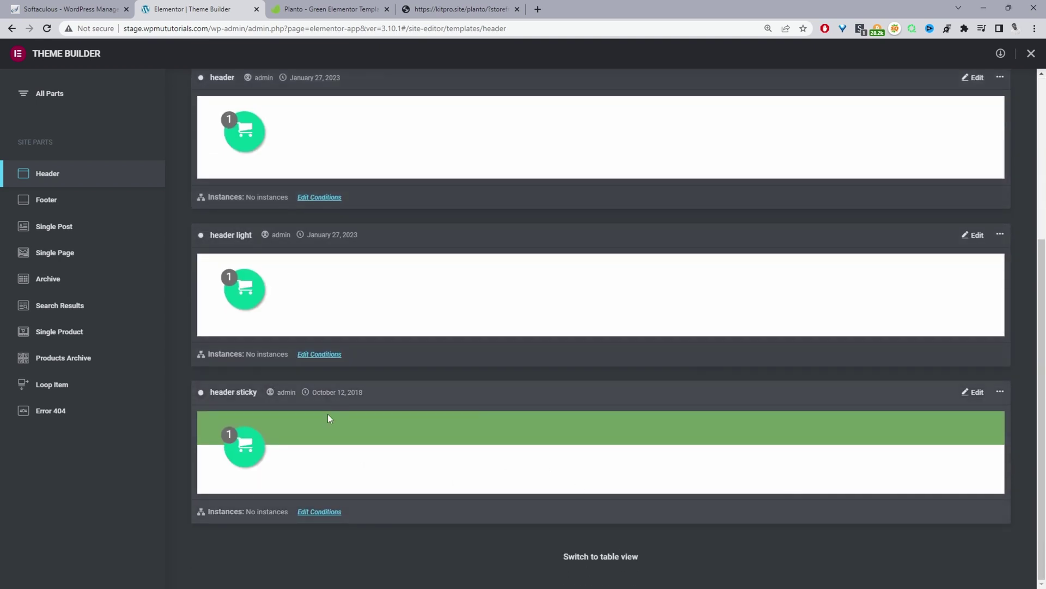
scroll(358, 441, "up", 5)
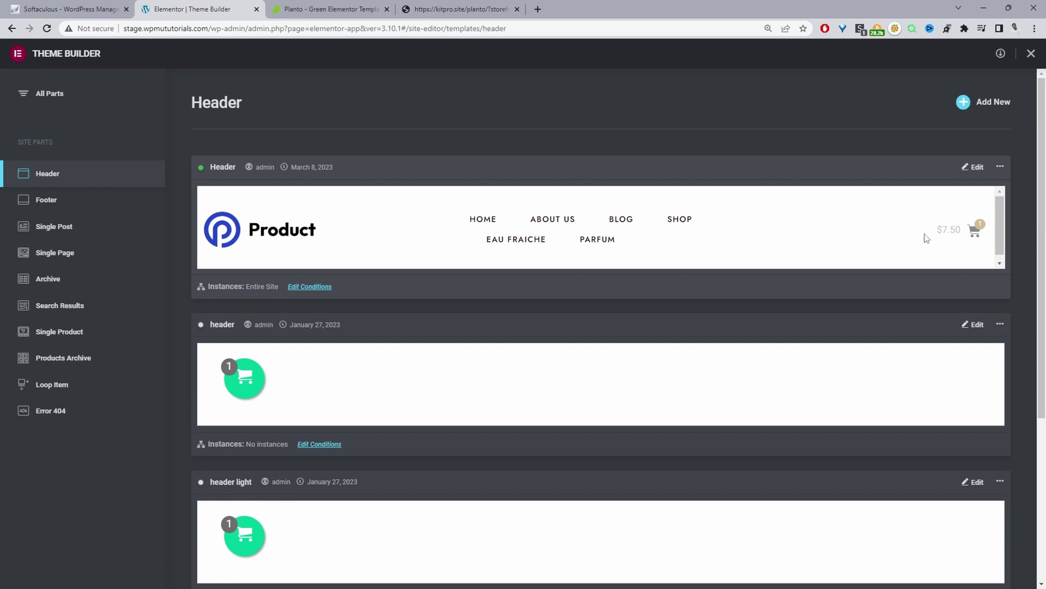
Step: Edit the March 8 Header and delete its top section holding the logo and navigation menu
left_click(970, 170)
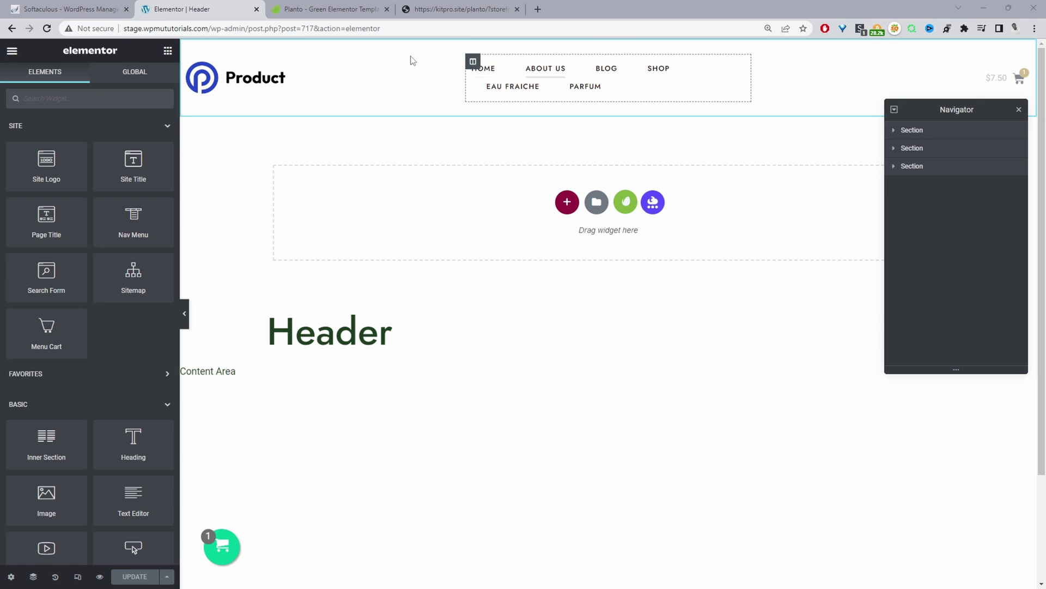
left_click(598, 97)
left_click(921, 132)
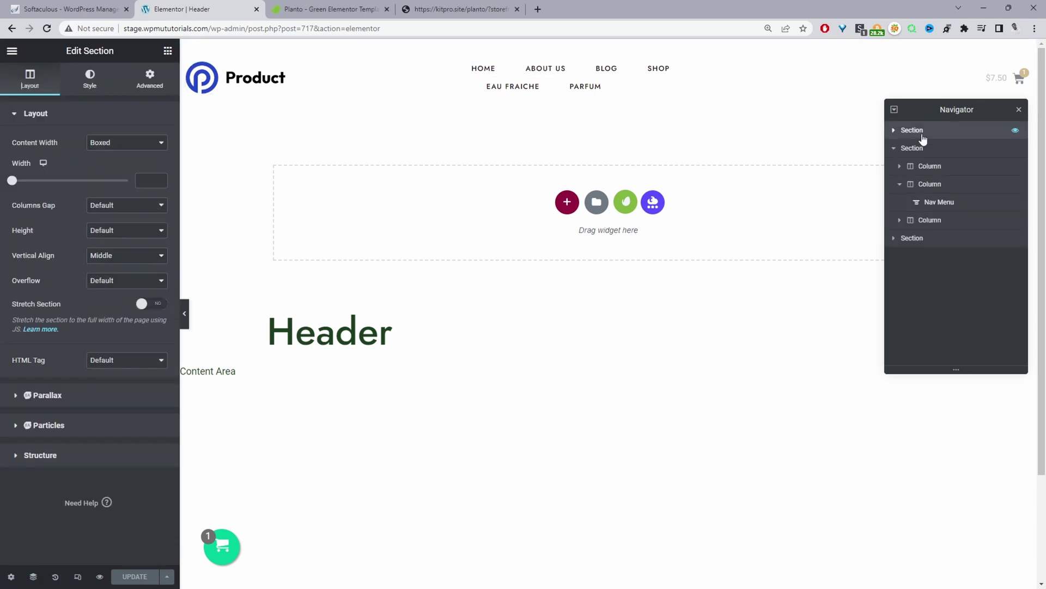
right_click(923, 139)
left_click(955, 283)
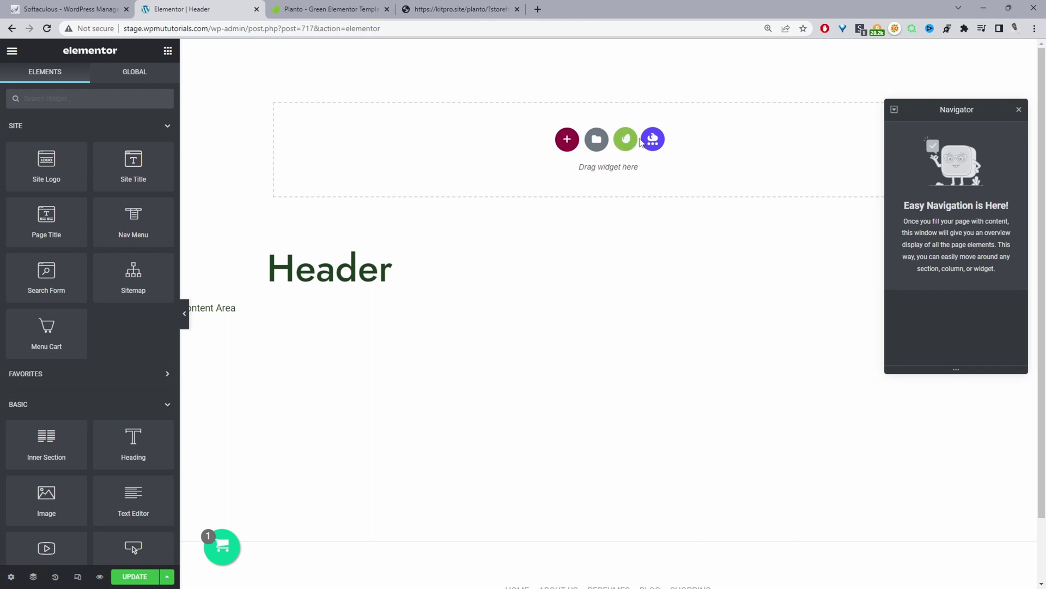
Step: From the installed Template Kits library, insert the Planto kit's Header template
left_click(623, 141)
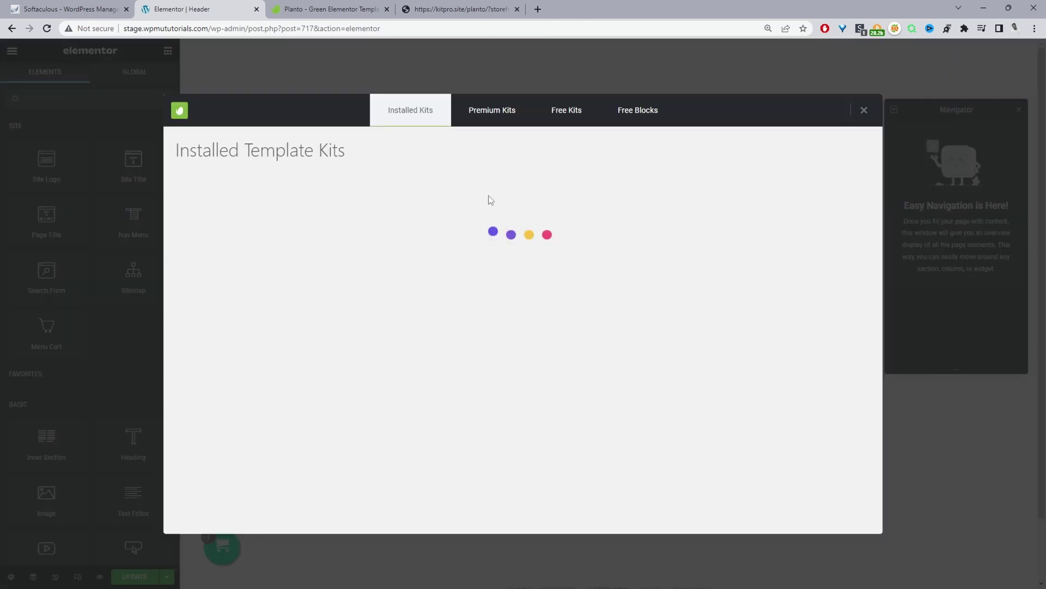
scroll(297, 245, "down", 3)
scroll(297, 251, "up", 2)
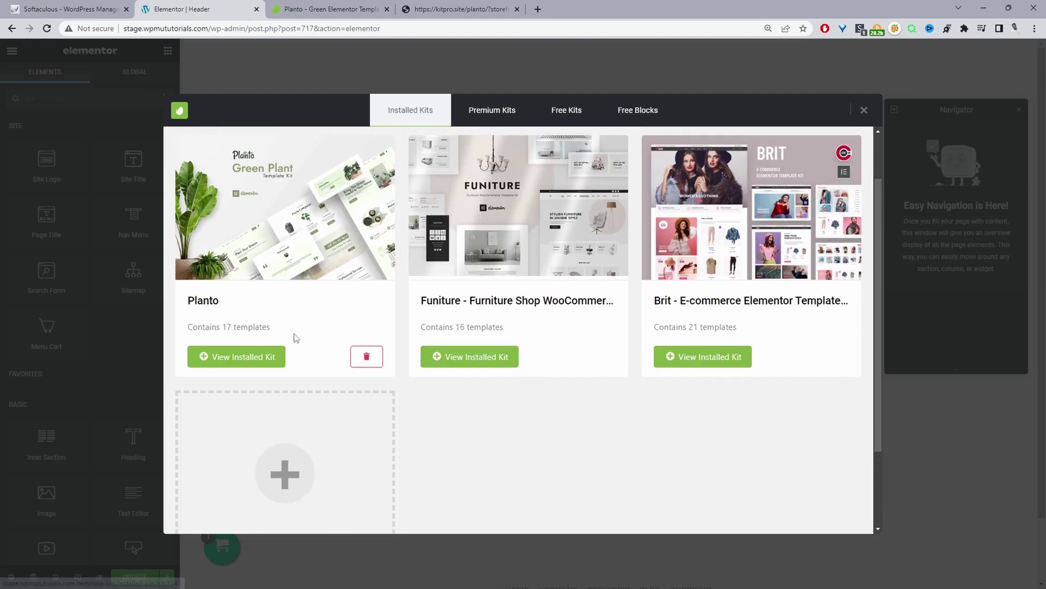
left_click(256, 356)
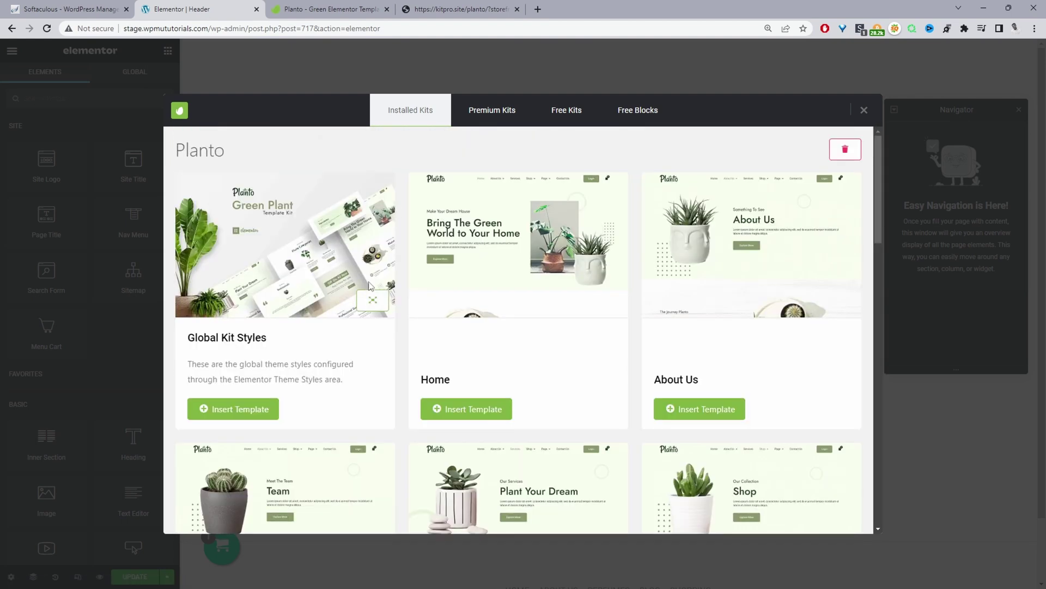
scroll(391, 284, "down", 10)
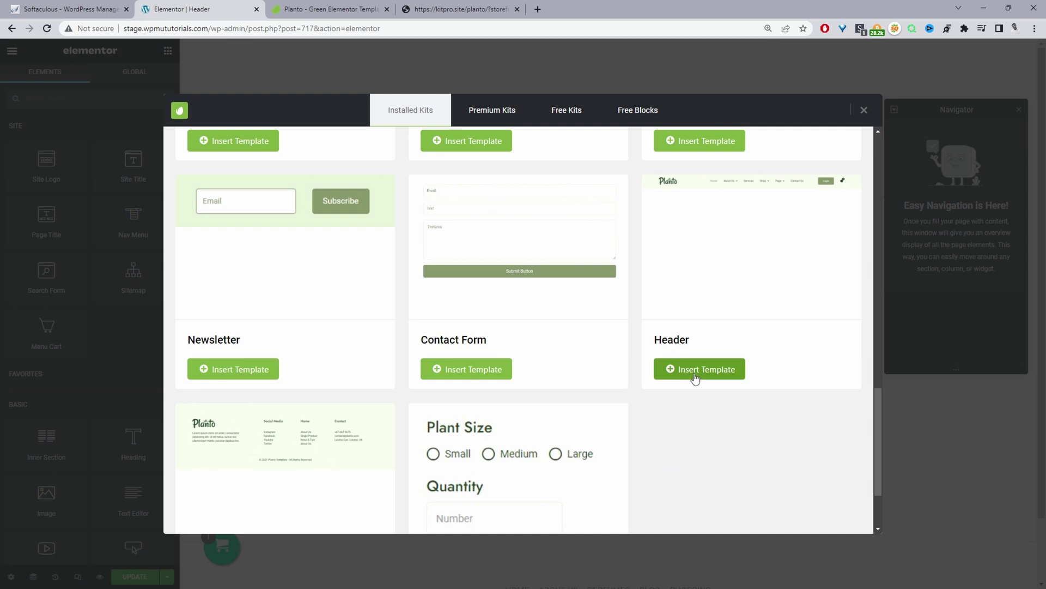
left_click(698, 370)
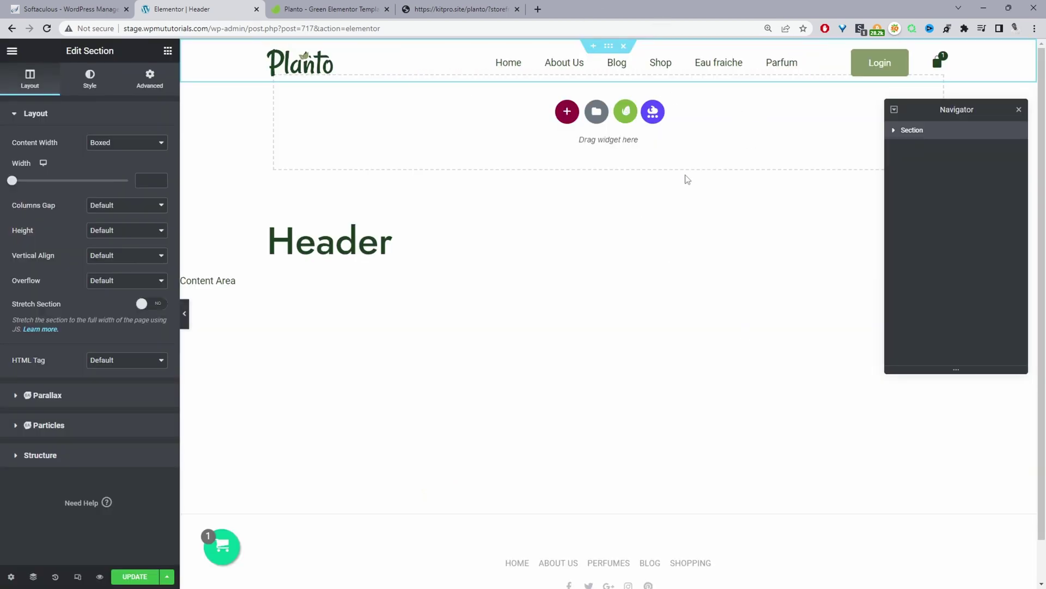
Step: Preview the new header at mobile width, then return to desktop
left_click(78, 577)
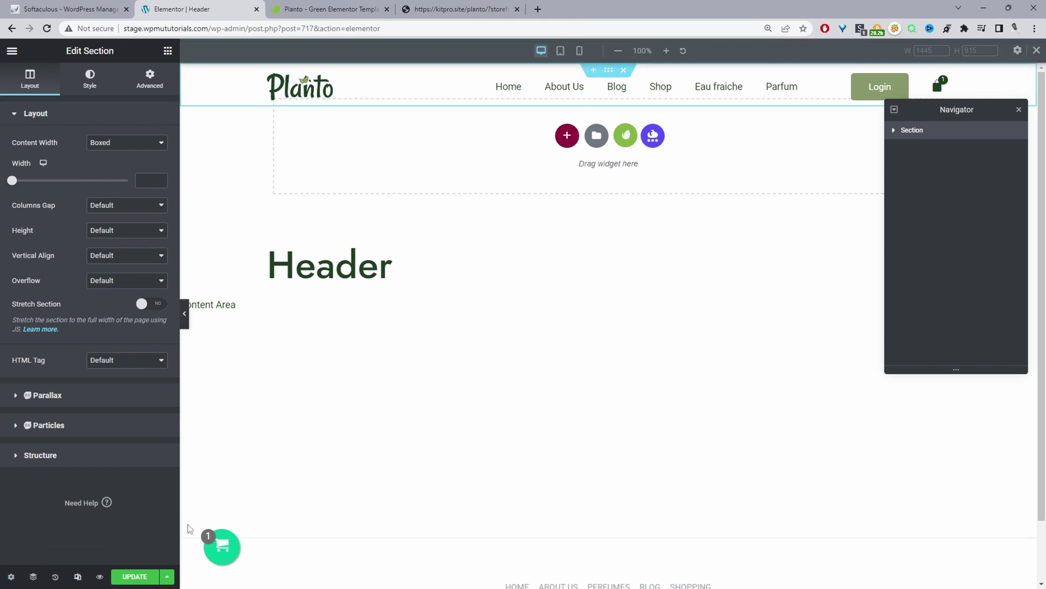
left_click(579, 50)
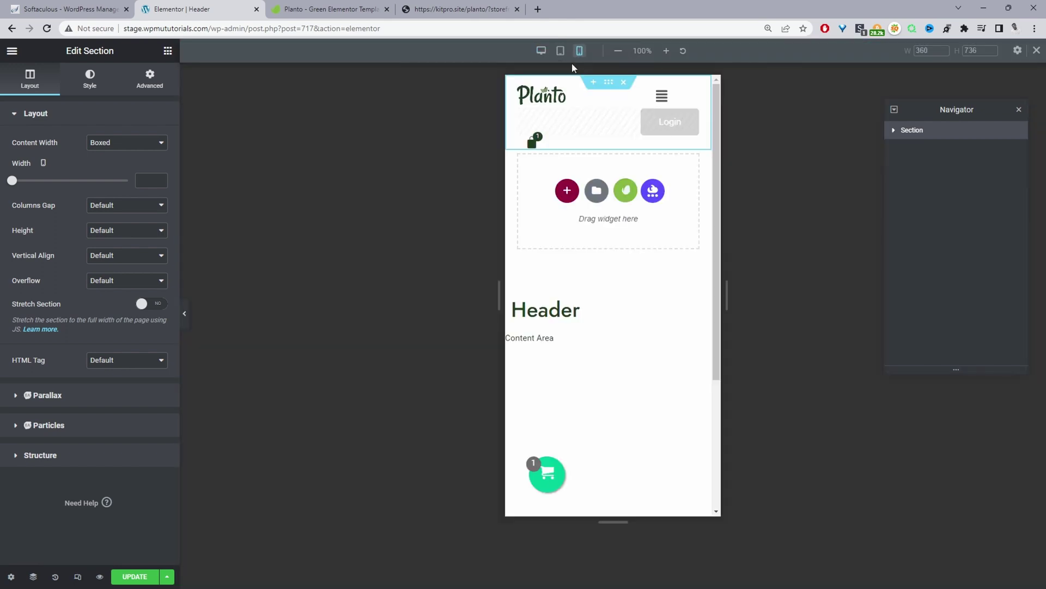
left_click(541, 50)
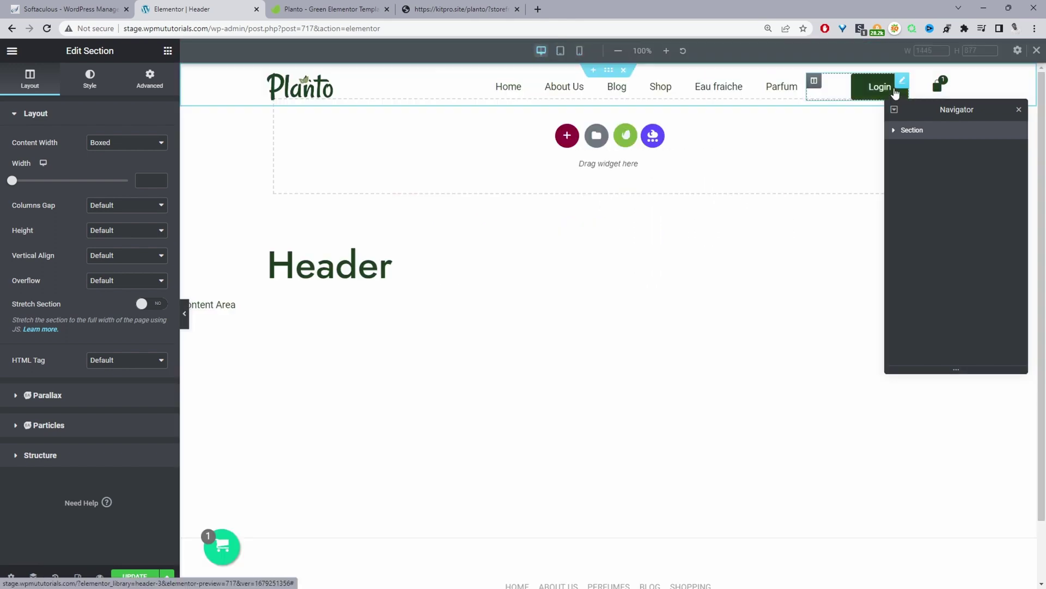
Step: Make the Login button background red (#B90000) and save the header
left_click(895, 92)
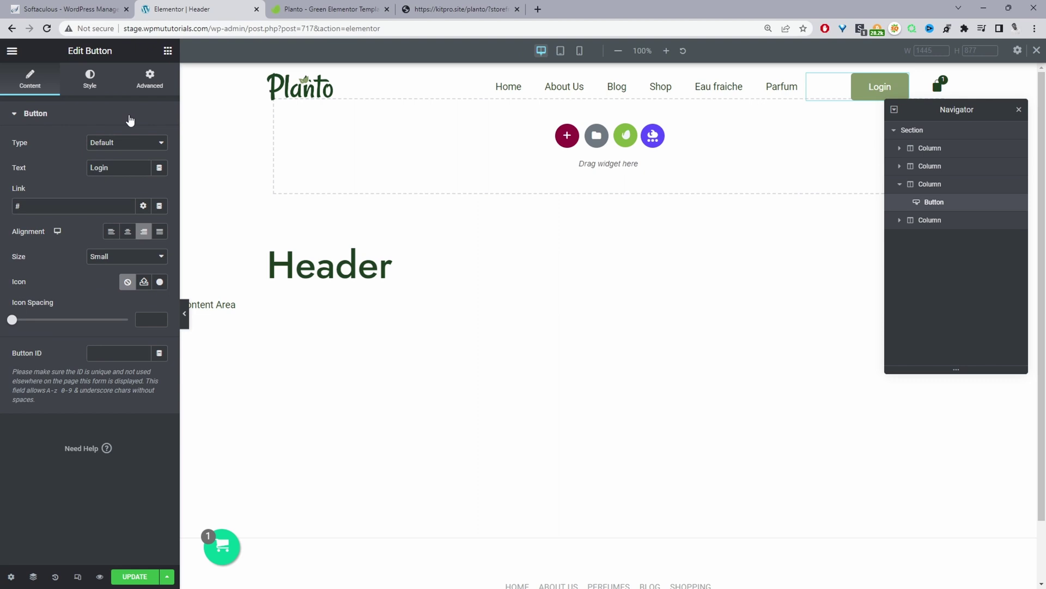
left_click(89, 80)
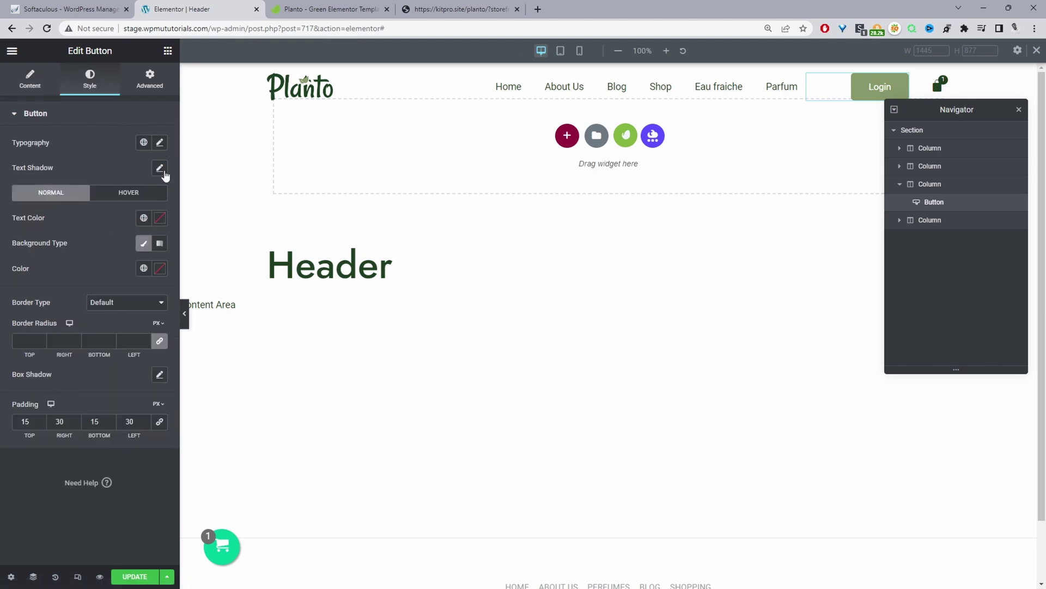
left_click(160, 268)
left_click(158, 339)
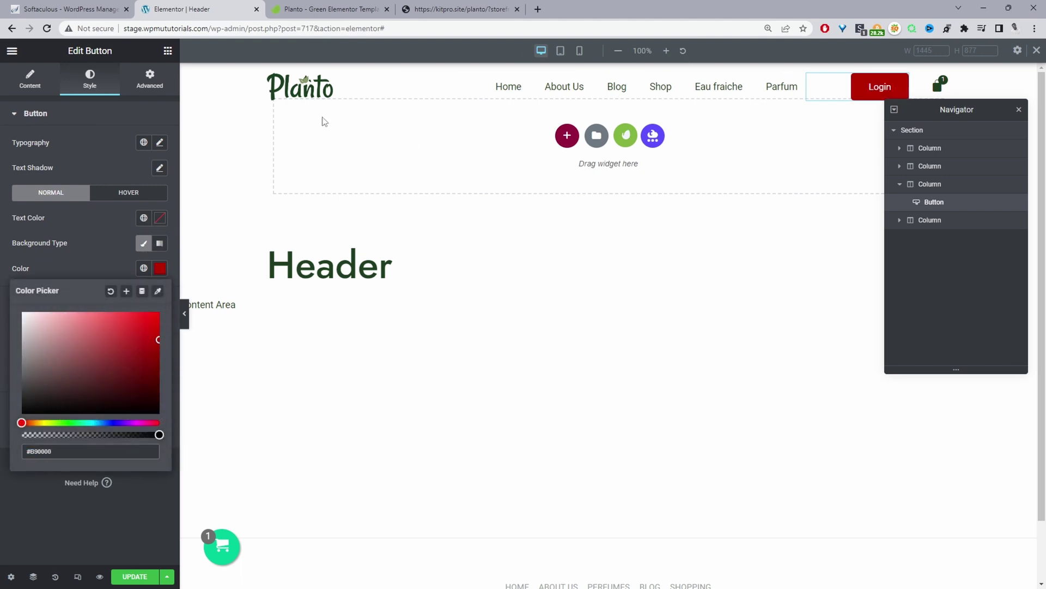
left_click(323, 91)
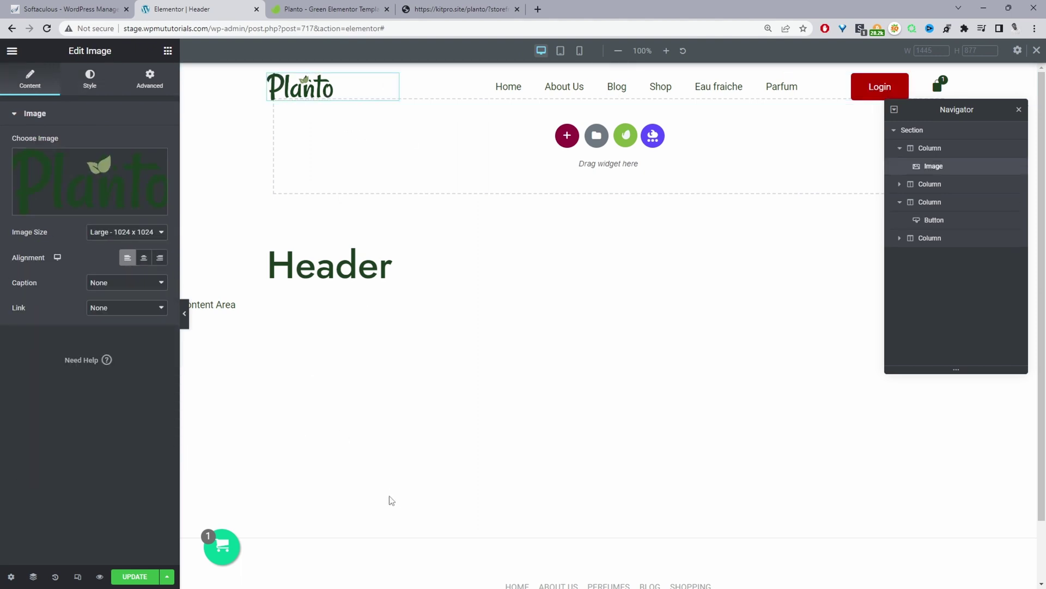
left_click(135, 576)
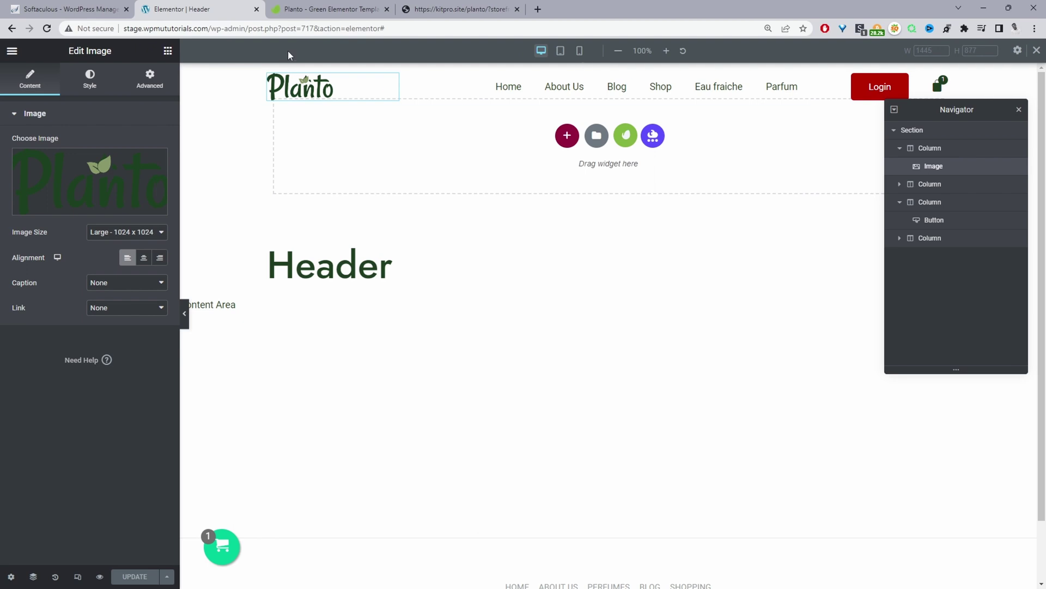
Step: Via the editor menu's Theme Builder, filter to Footer and edit the site-wide footer template
left_click(12, 51)
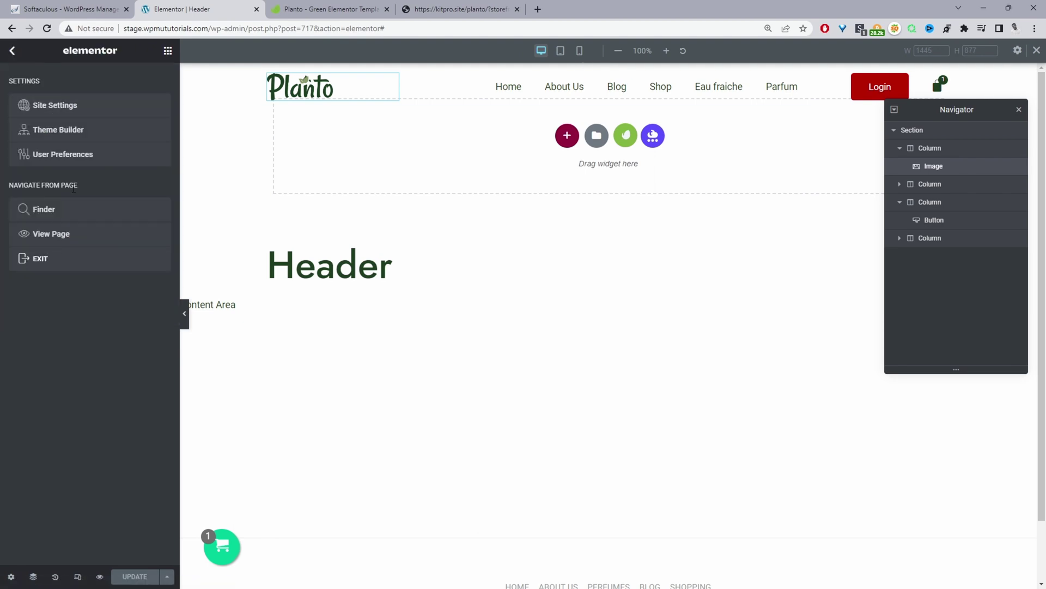
left_click(60, 135)
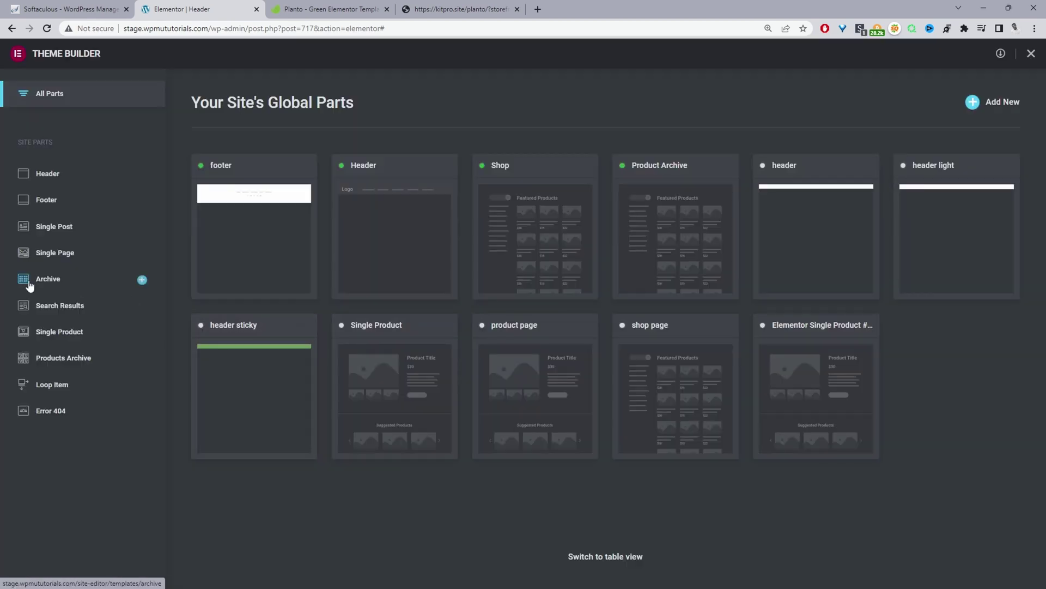
left_click(50, 202)
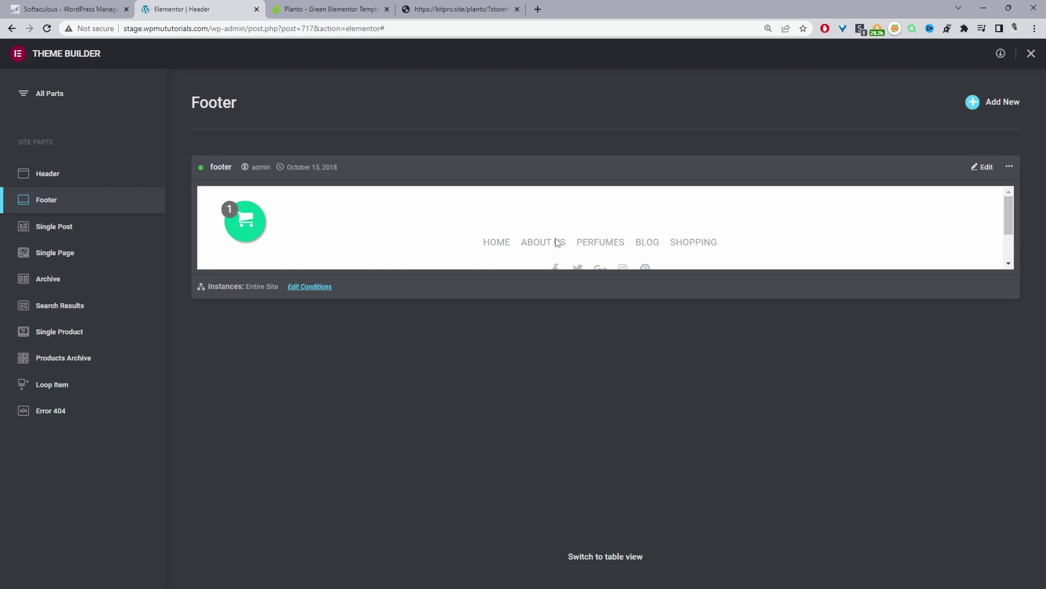
left_click(985, 168)
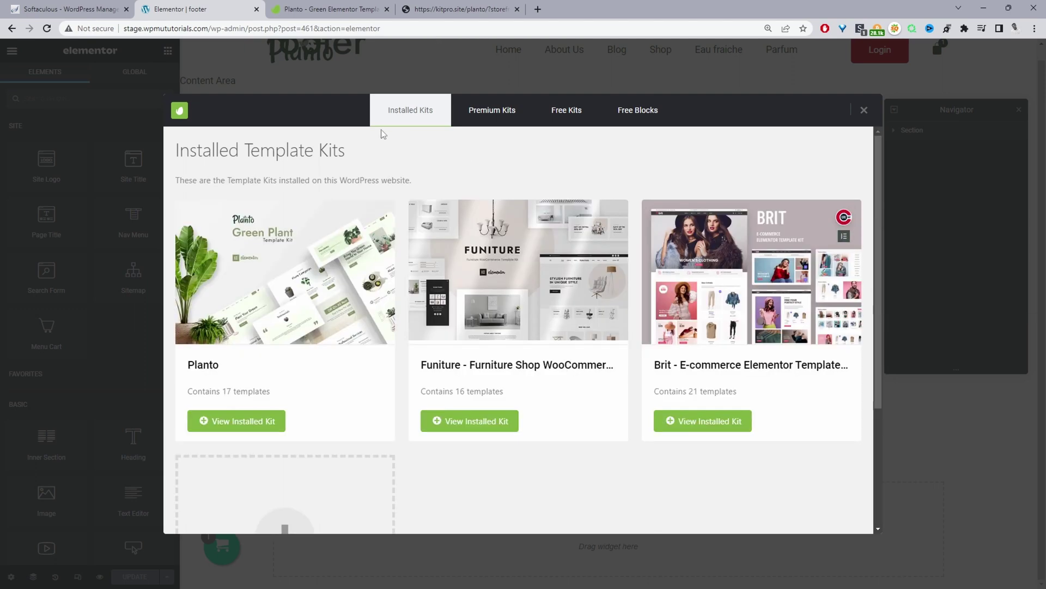
Step: Insert the Planto Footer template and delete the old footer menu and social-icons section
left_click(221, 429)
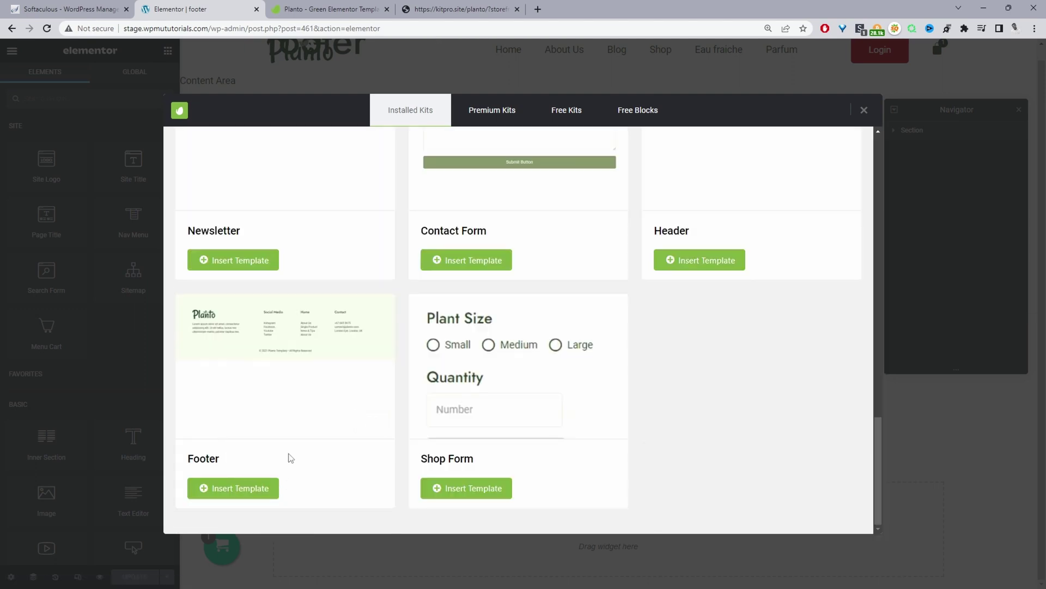
left_click(228, 489)
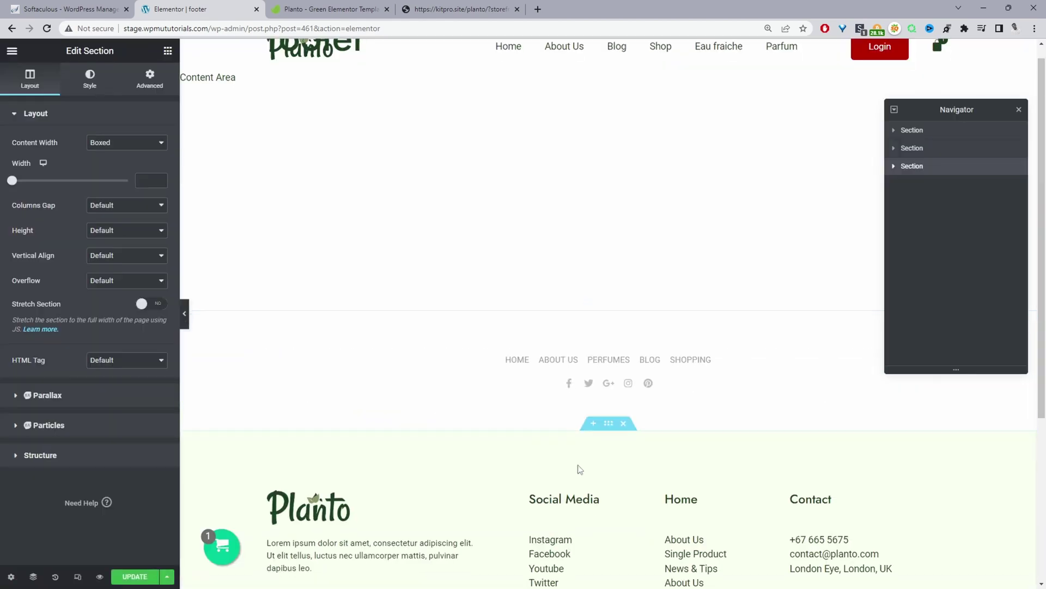
scroll(580, 469, "down", 2)
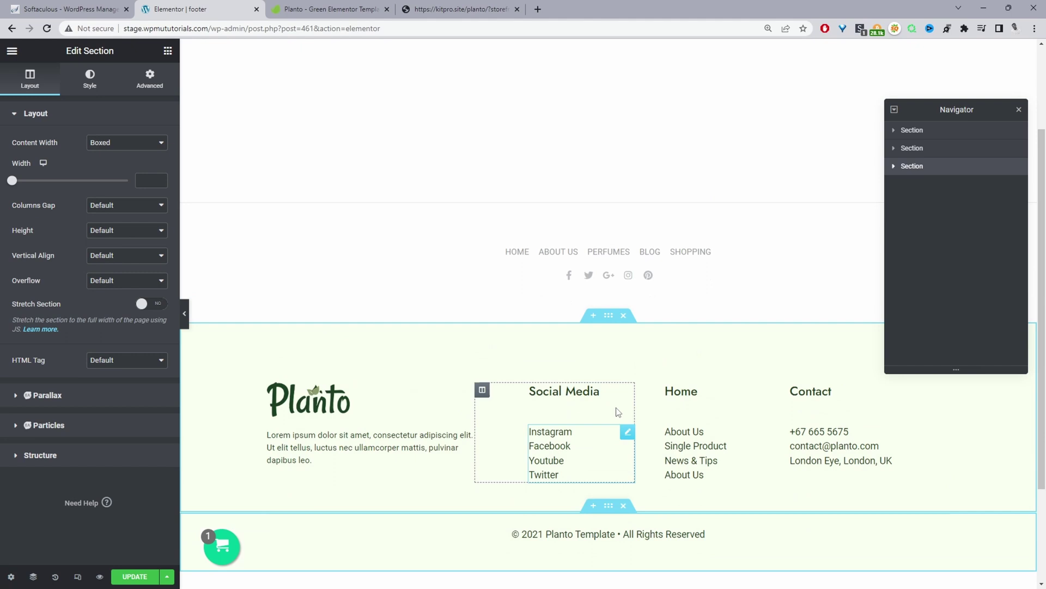
scroll(619, 273, "up", 1)
left_click(623, 250)
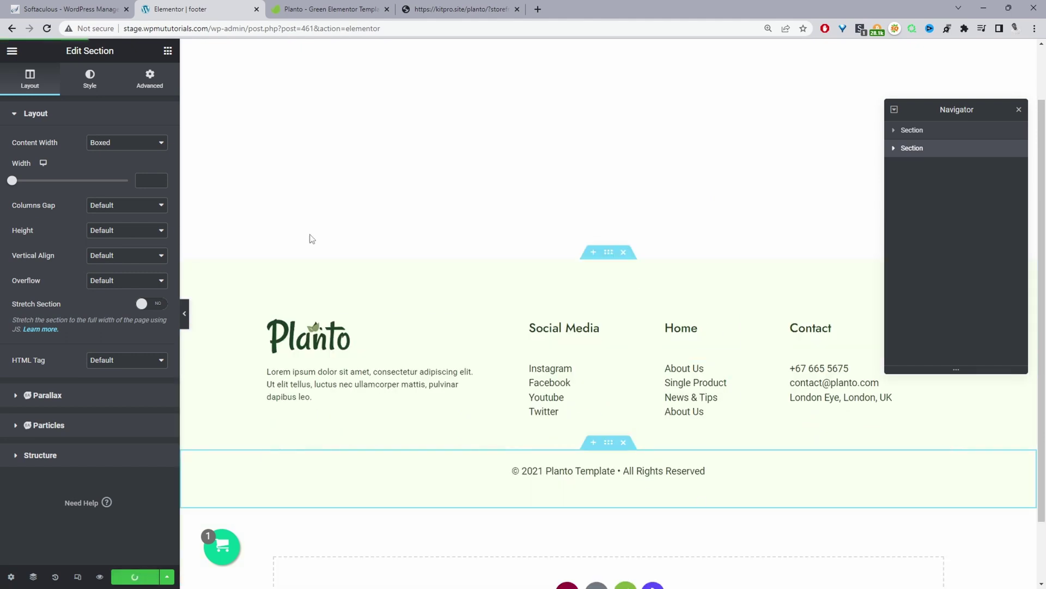
Step: View the live Shop page, then go to Home to check the new header and footer
left_click(12, 52)
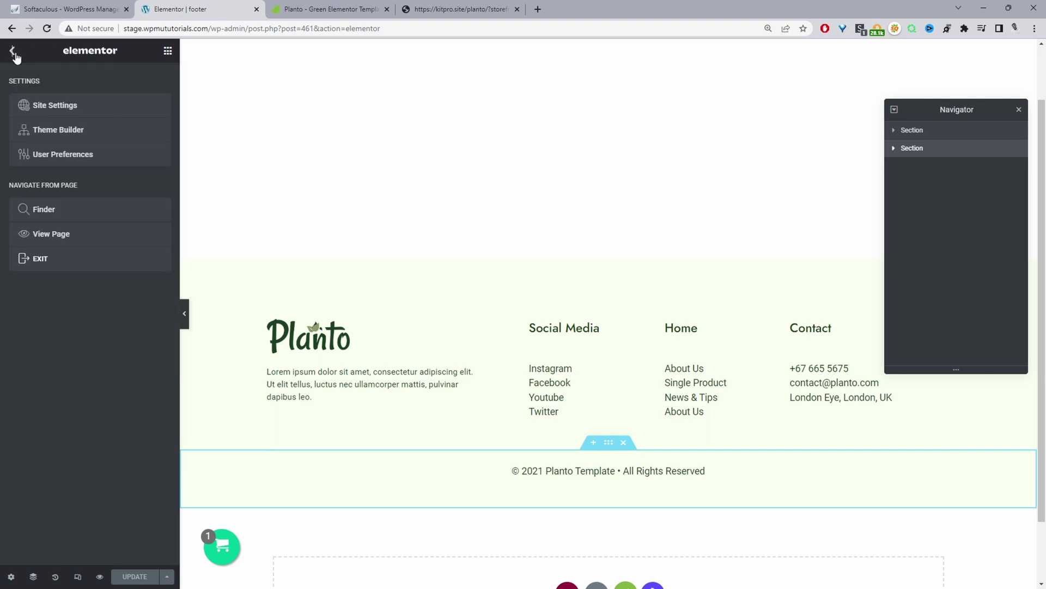
left_click(51, 234)
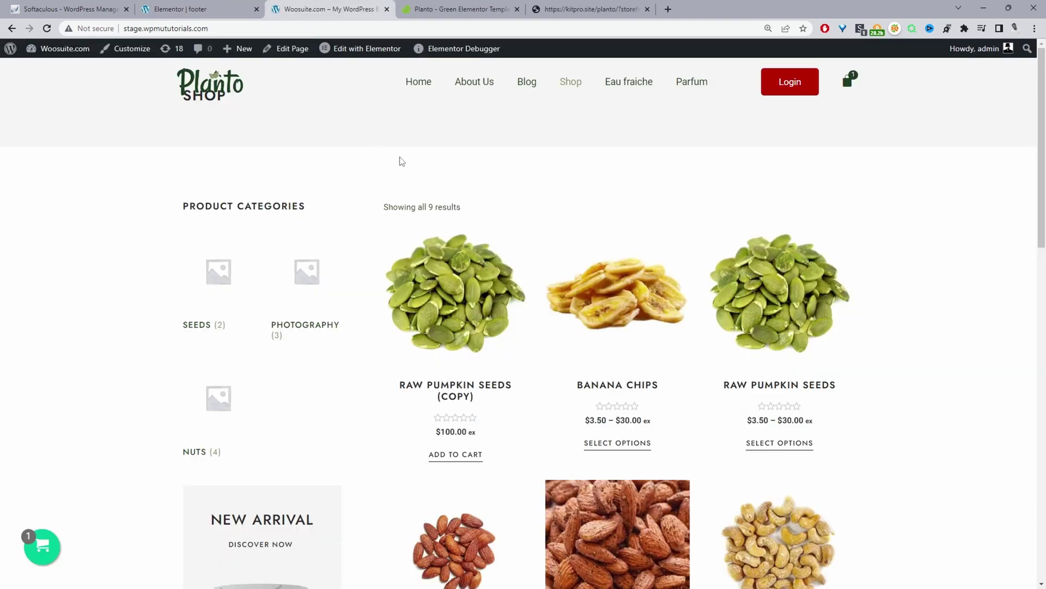
scroll(667, 139, "down", 15)
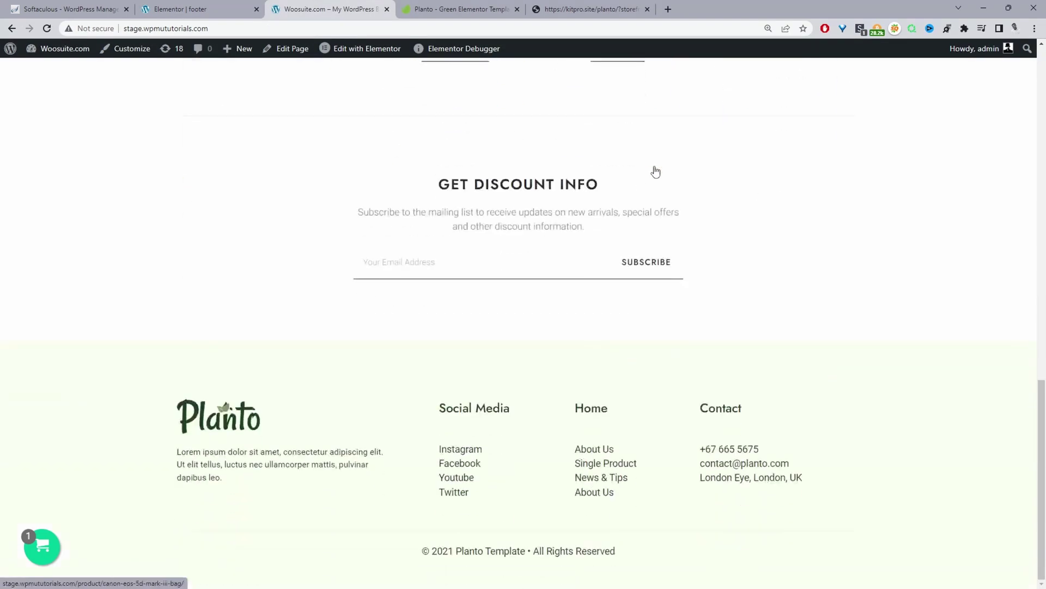
scroll(671, 240, "up", 15)
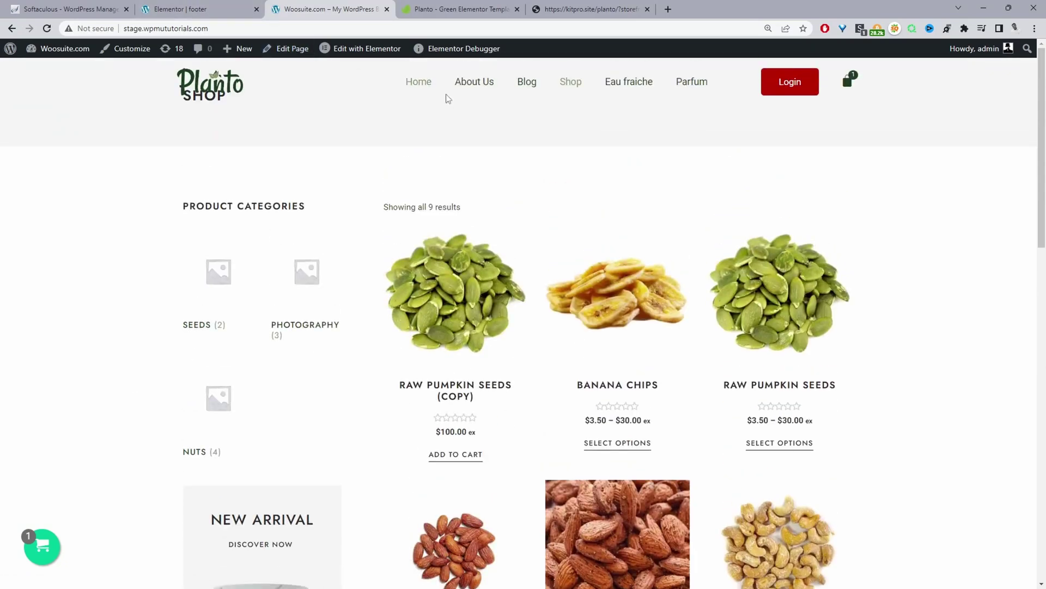
left_click(417, 85)
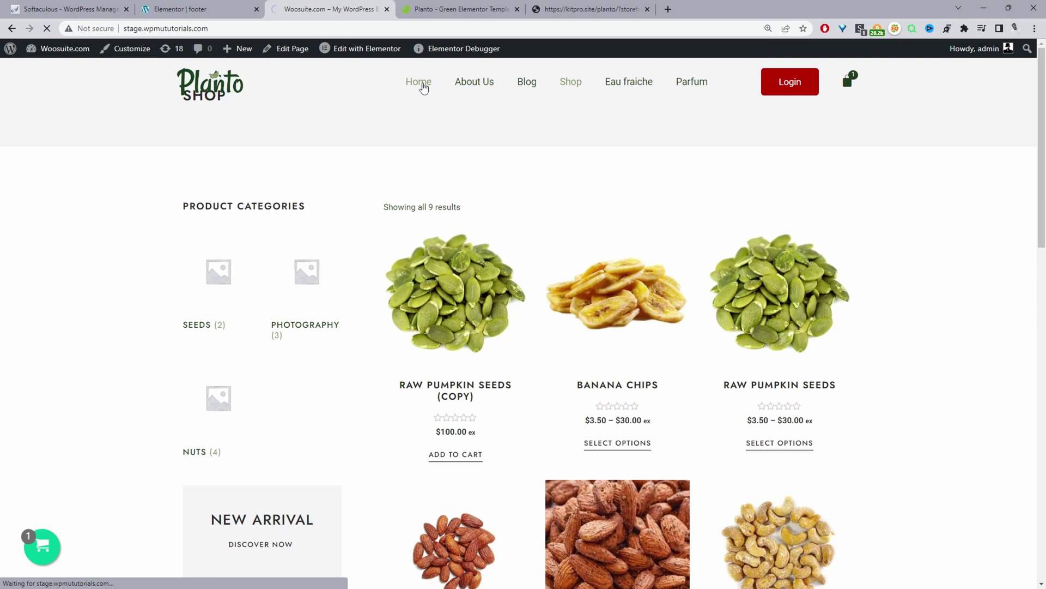
scroll(548, 257, "down", 5)
scroll(566, 260, "up", 6)
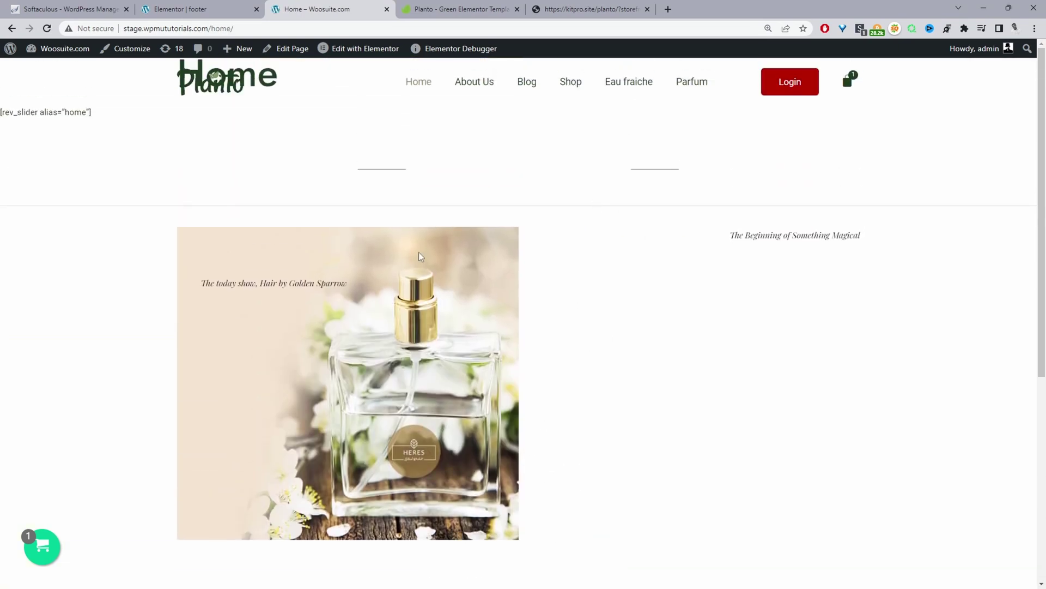
Step: Edit the Home page with Elementor, delete its existing sections, and open Template Kits
mouse_move(350, 51)
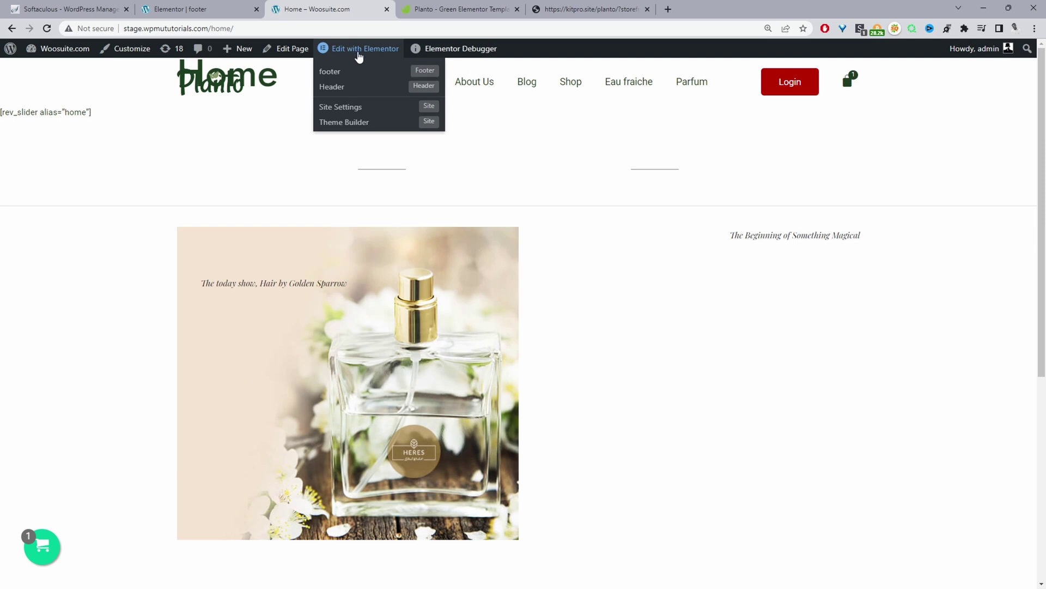
mouse_move(245, 52)
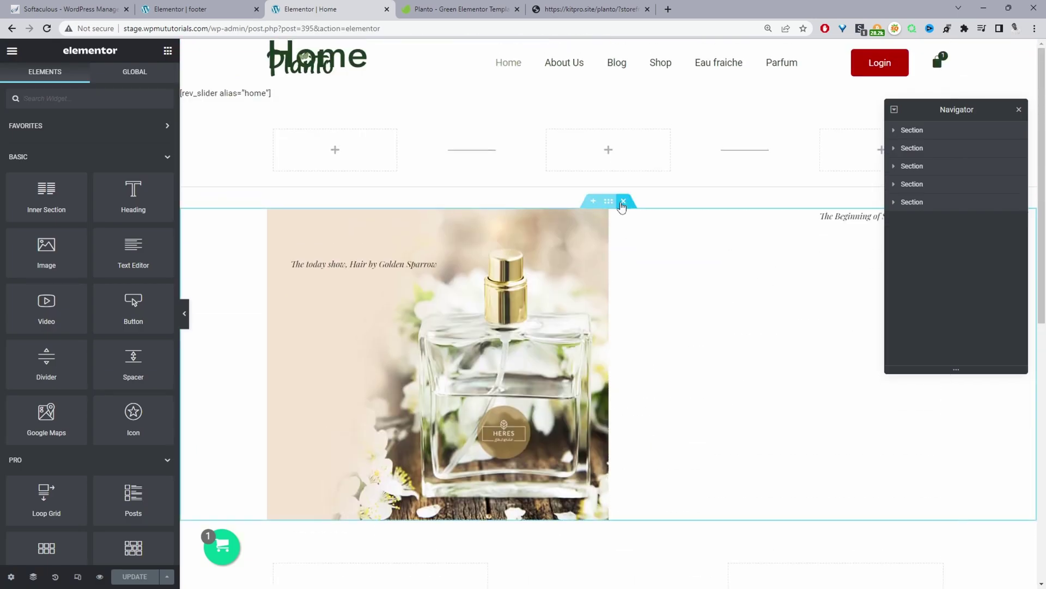
left_click(623, 201)
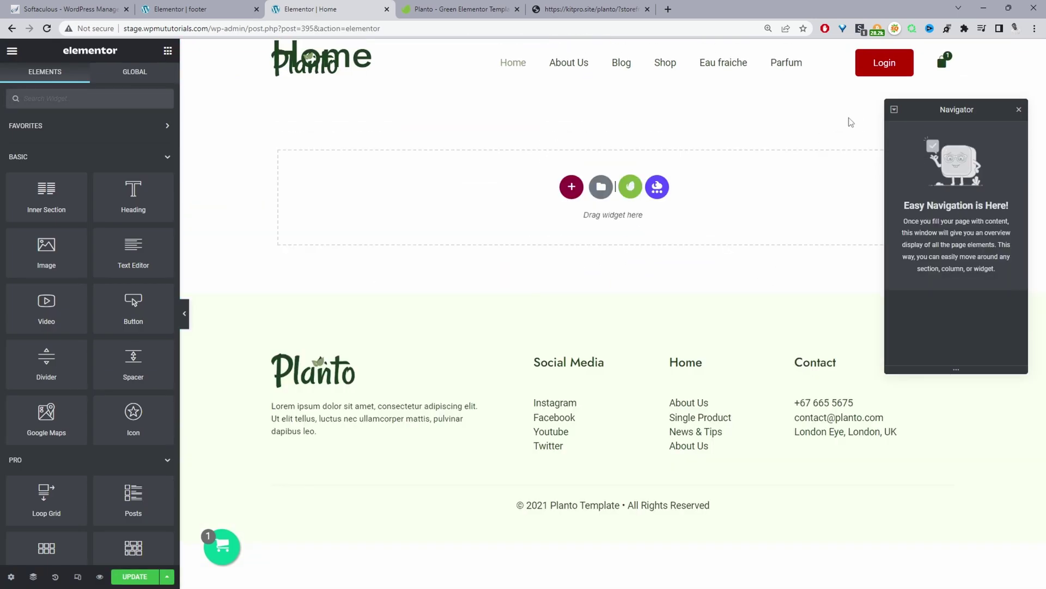
left_click(630, 188)
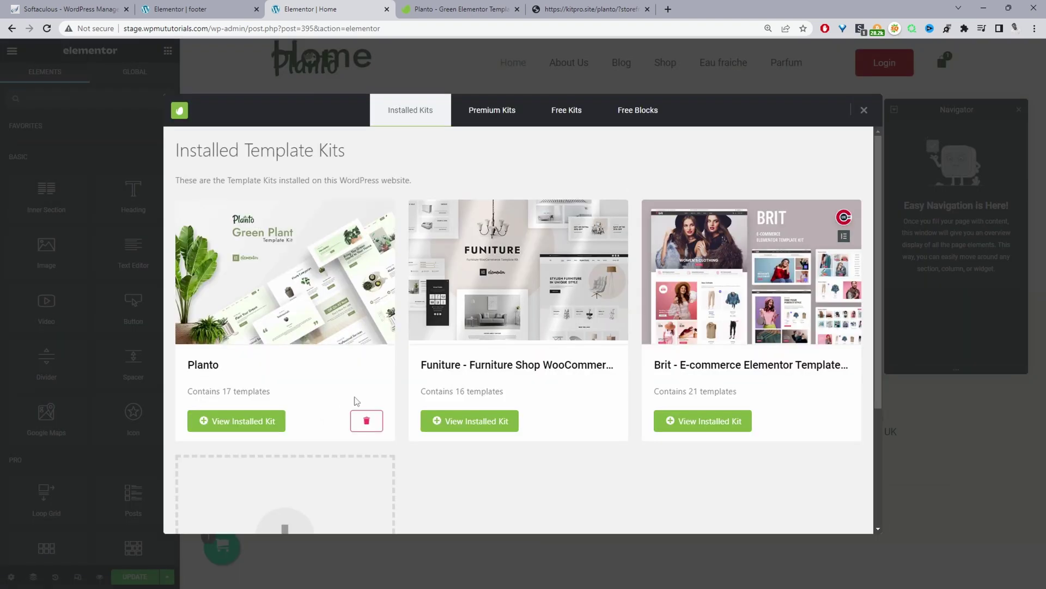
Step: Browse the premium and free kits, then open the installed Planto kit's template list
left_click(497, 121)
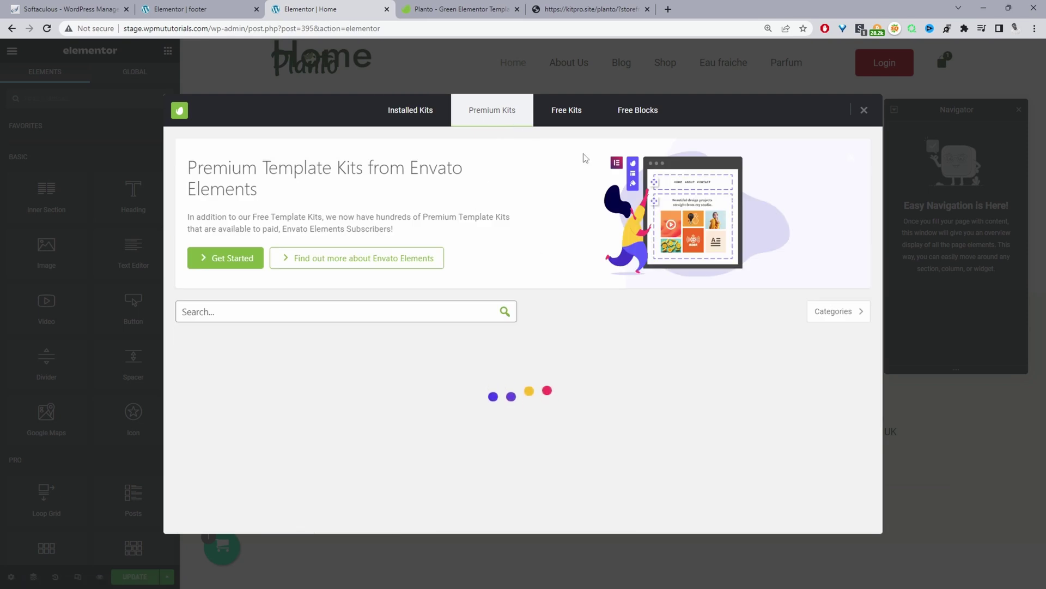
left_click(579, 121)
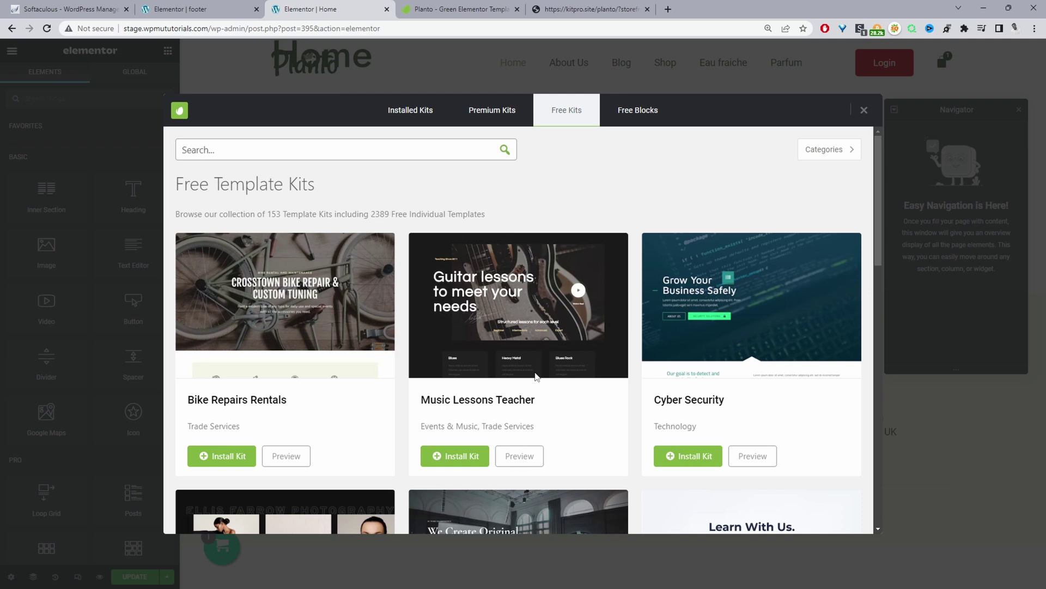
scroll(577, 415, "down", 9)
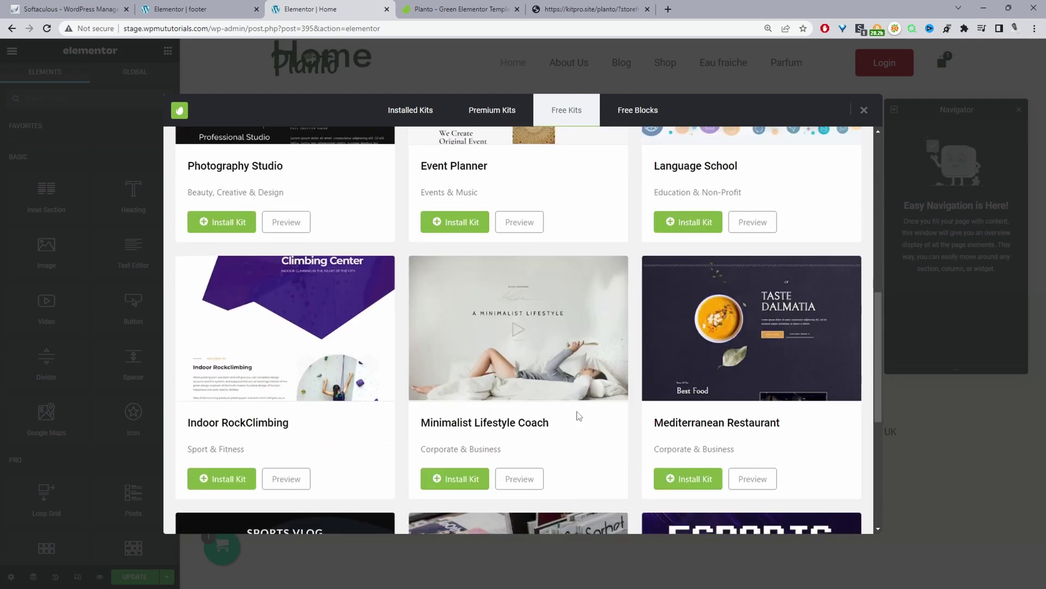
left_click(410, 110)
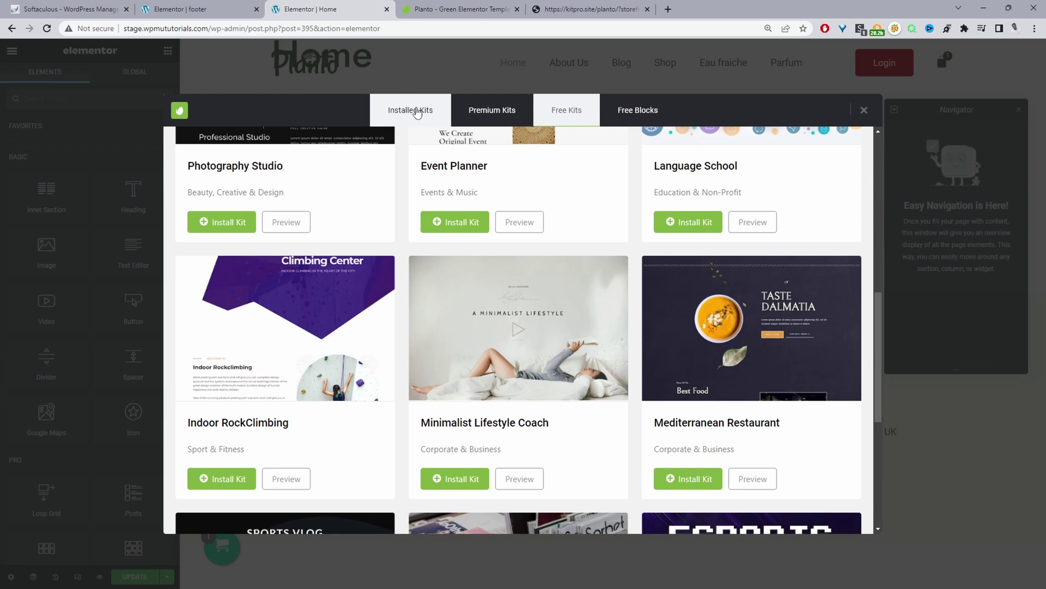
left_click(240, 312)
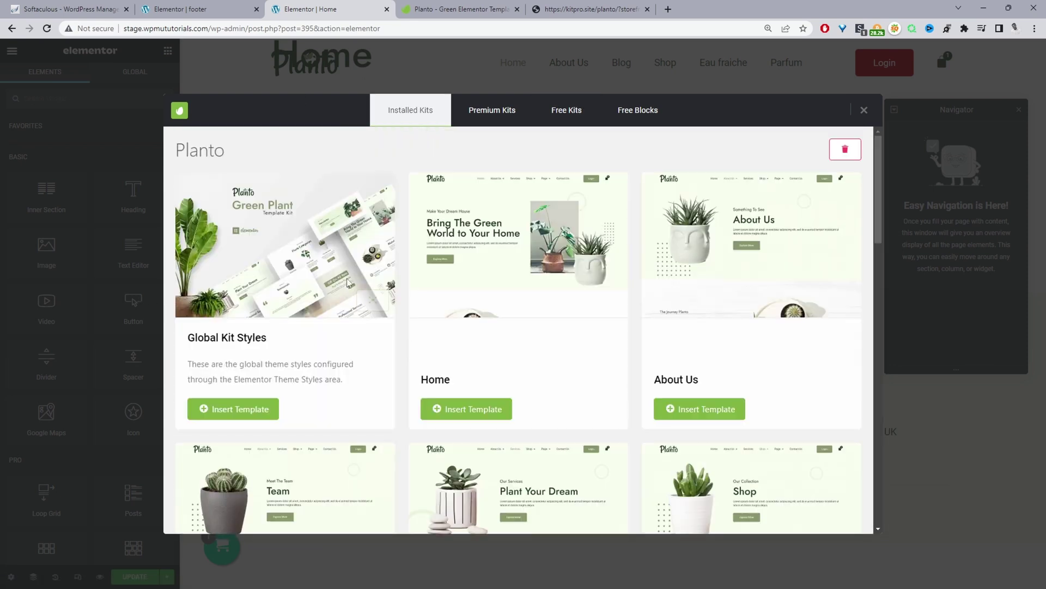
scroll(720, 406, "down", 2)
scroll(594, 320, "down", 2)
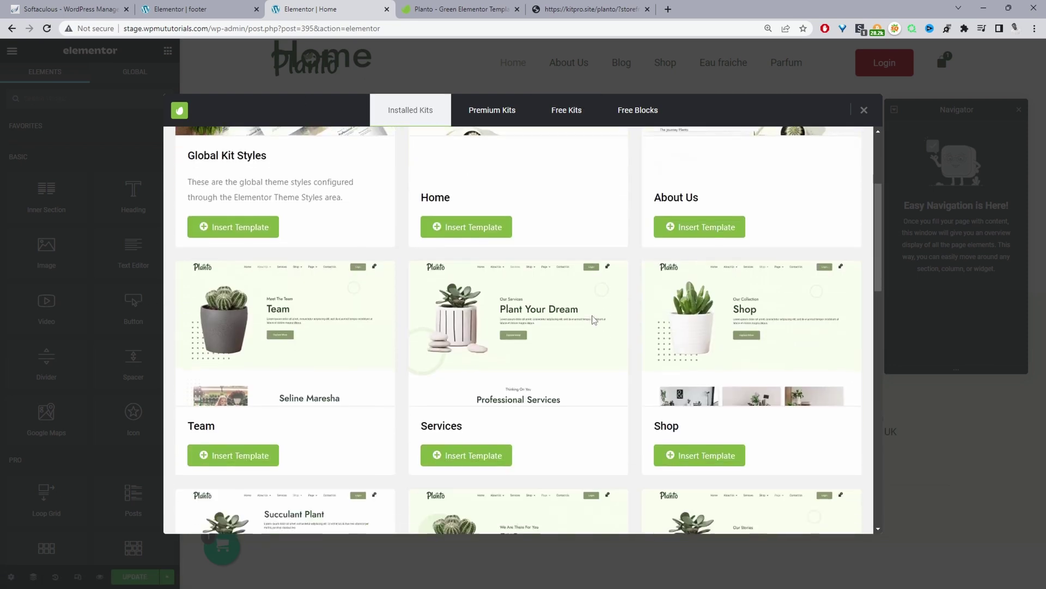
scroll(465, 273, "up", 3)
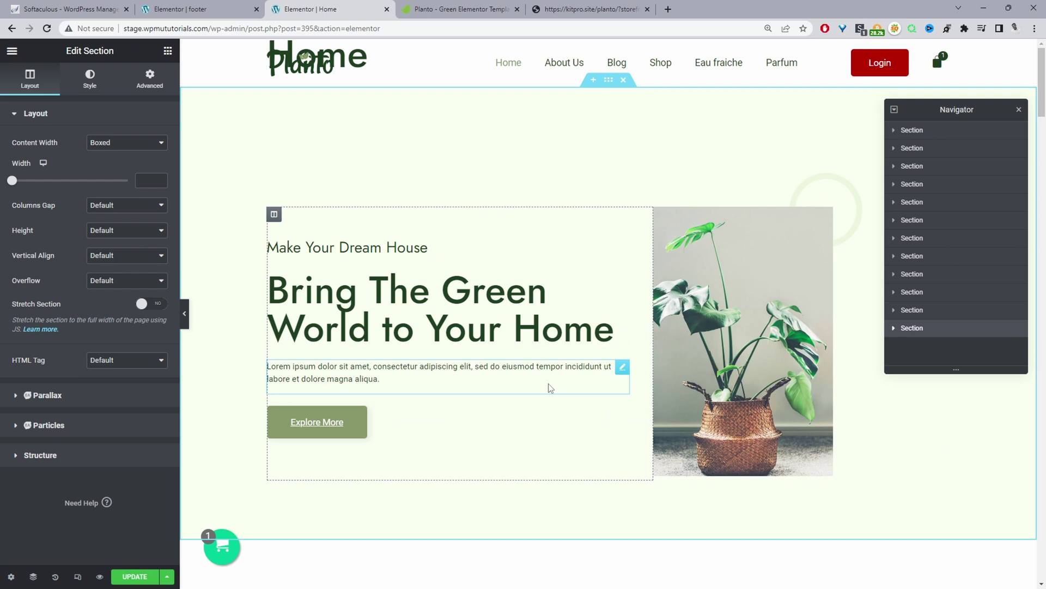
Step: Scroll through the inserted Home content and undo stray text typed into both hero headings
scroll(551, 385, "down", 9)
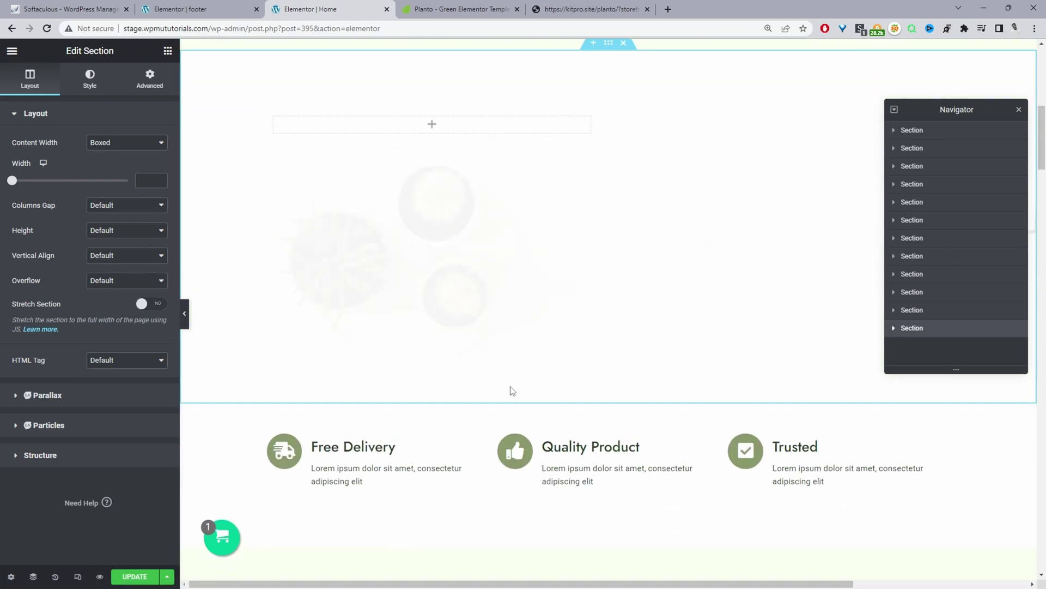
scroll(513, 391, "down", 15)
scroll(476, 360, "down", 15)
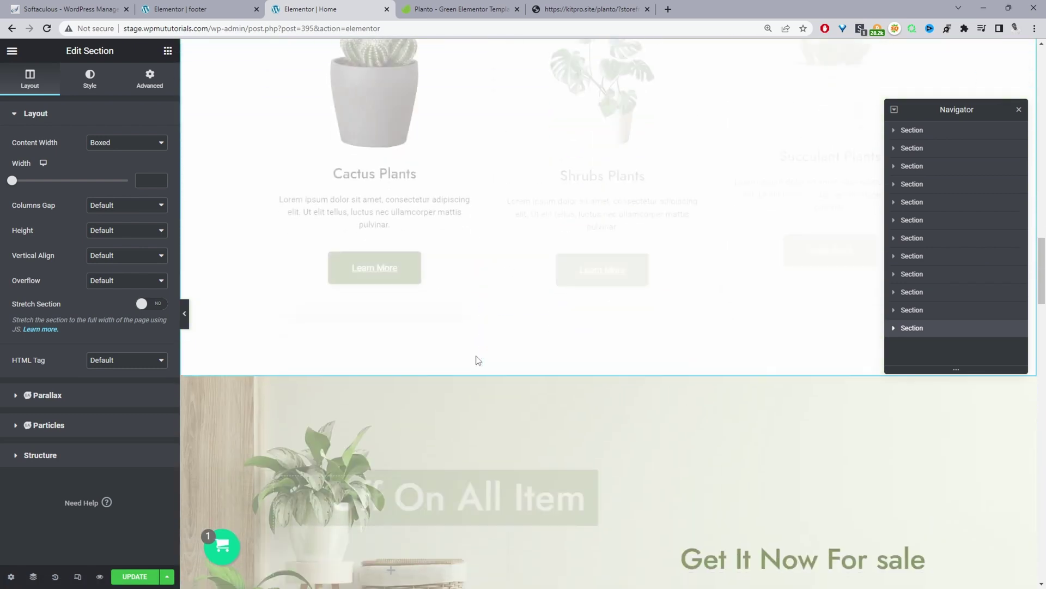
scroll(475, 360, "down", 15)
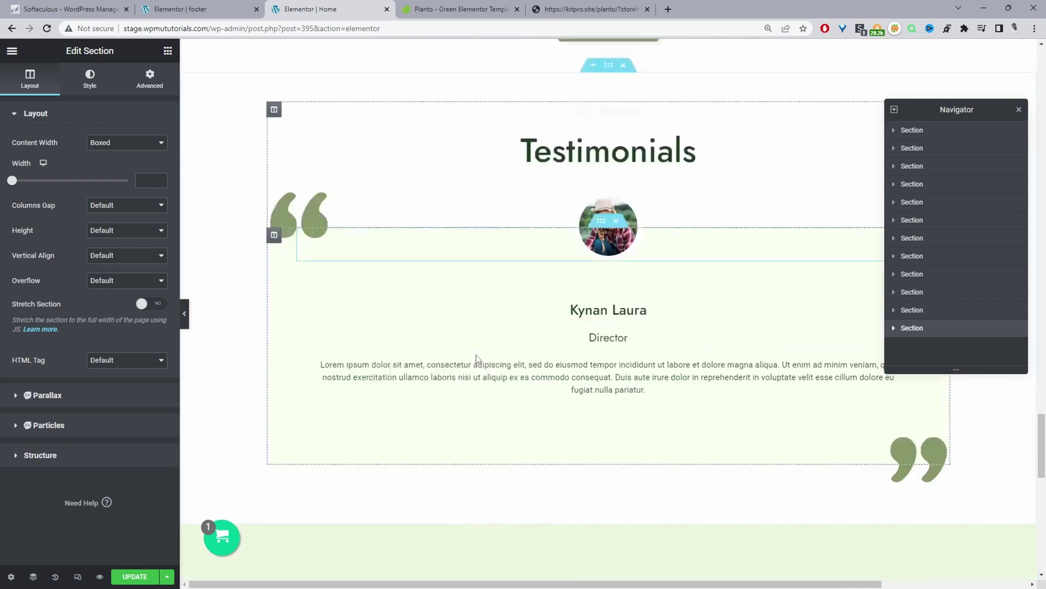
scroll(478, 359, "up", 20)
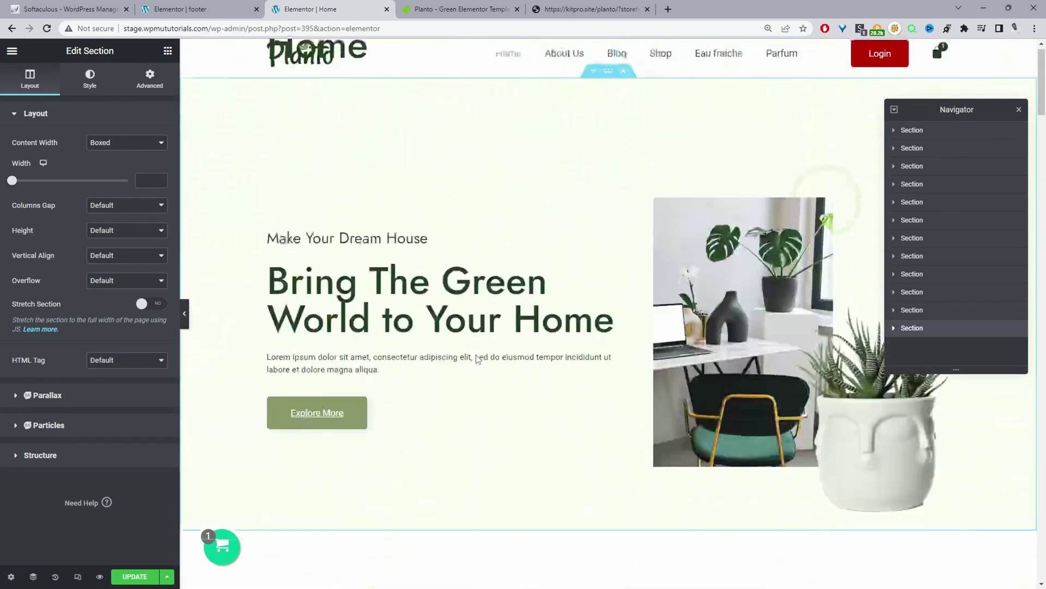
left_click(331, 290)
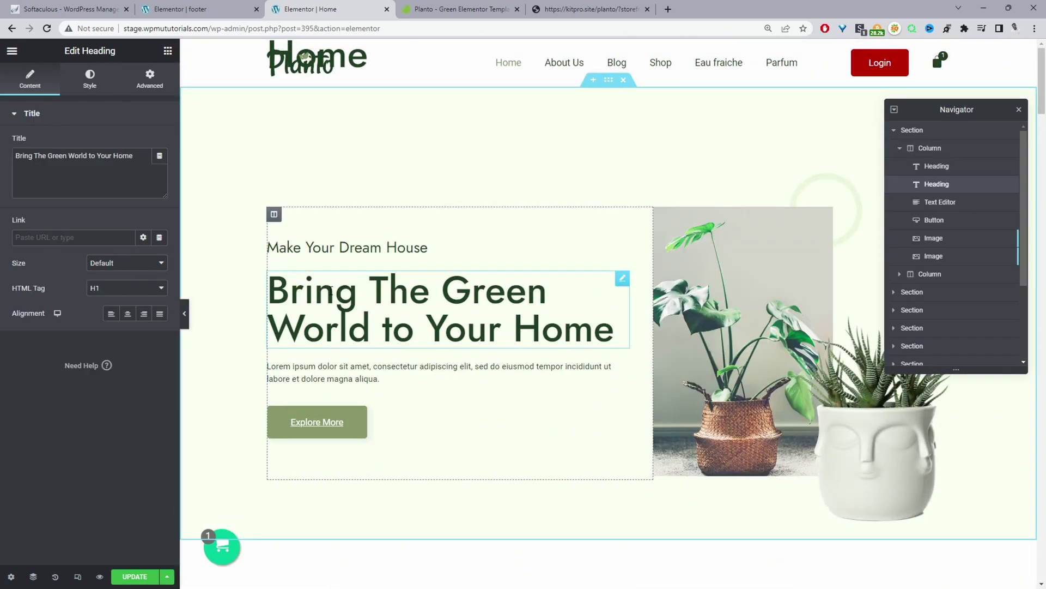
type("rdtgsfg")
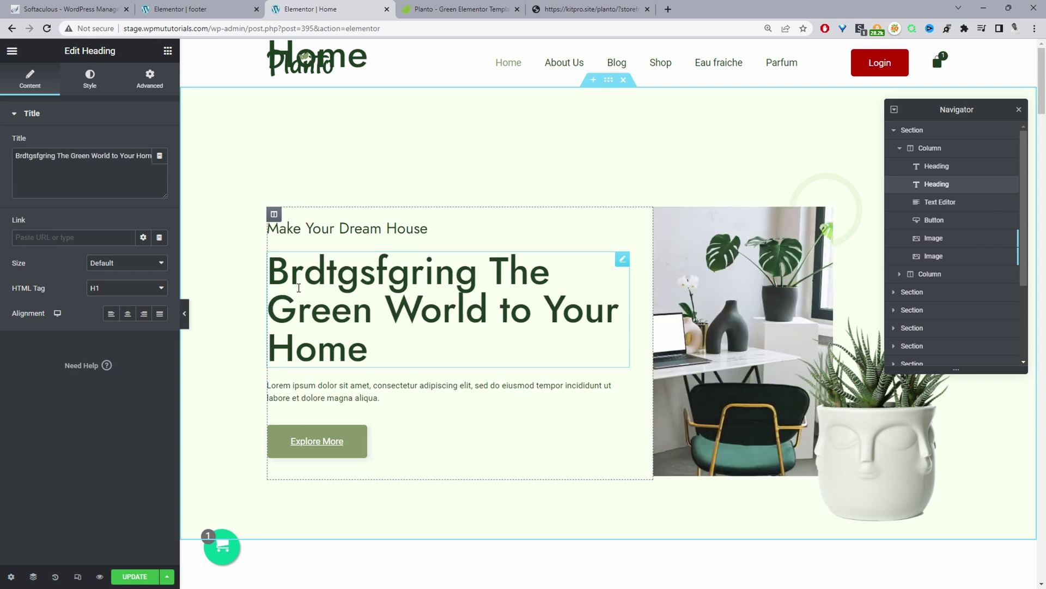
key("ctrl+z")
left_click(387, 248)
type("wewt aweqwf")
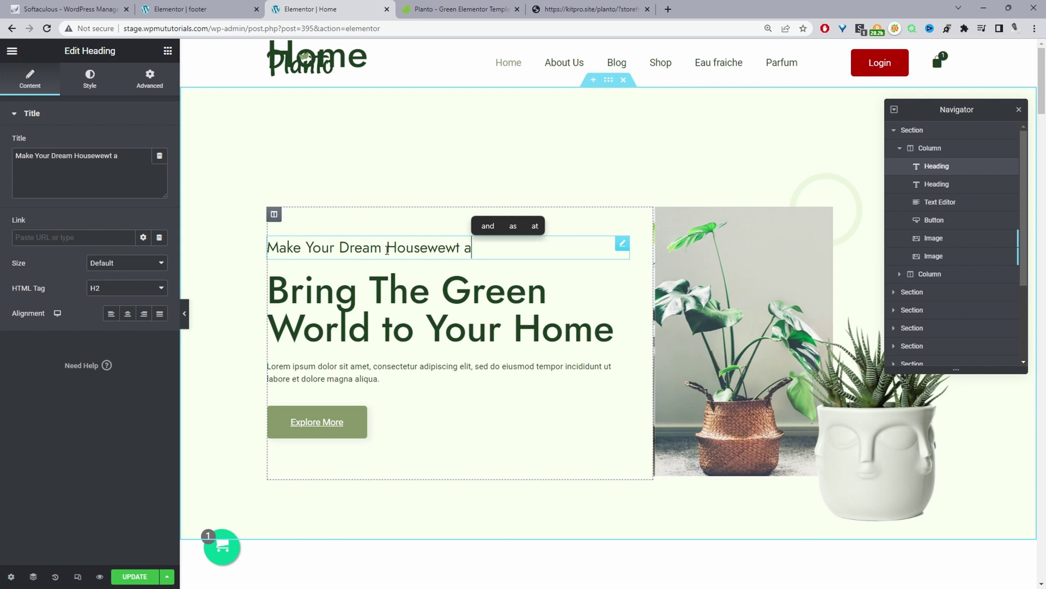
key("ctrl+z")
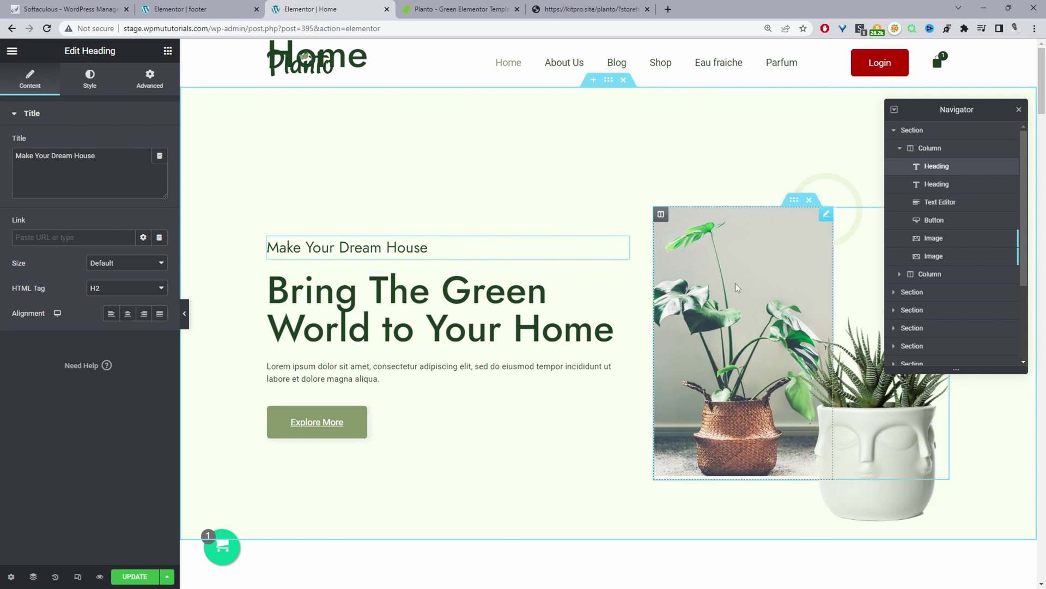
Step: Restore the accidentally deleted About Us section and open the page's live preview
left_click(791, 349)
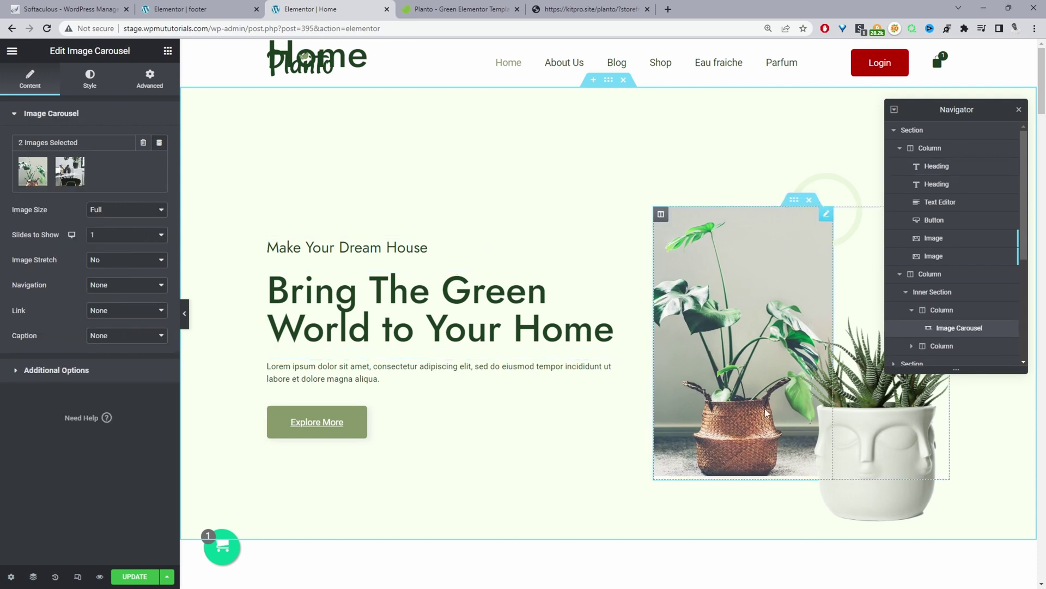
scroll(714, 392, "down", 8)
left_click(697, 277)
left_click(624, 97)
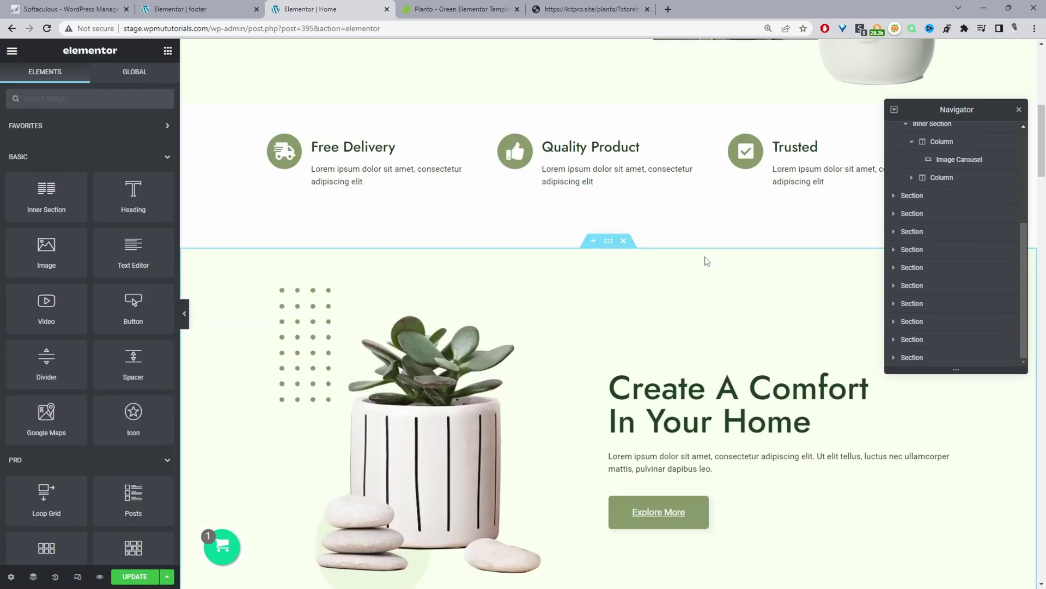
key("ctrl+z")
scroll(643, 365, "down", 9)
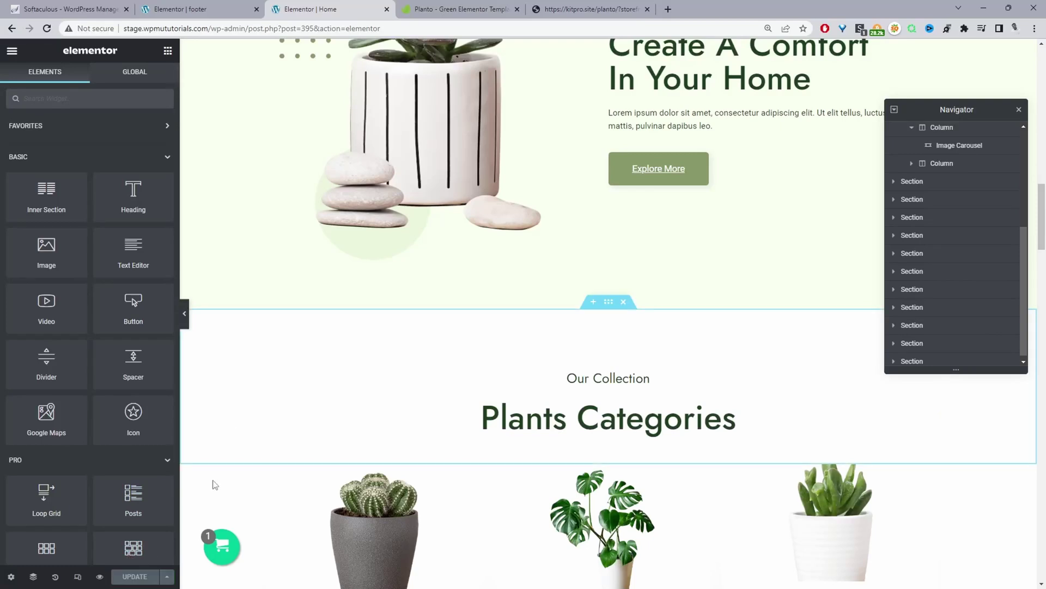
left_click(100, 576)
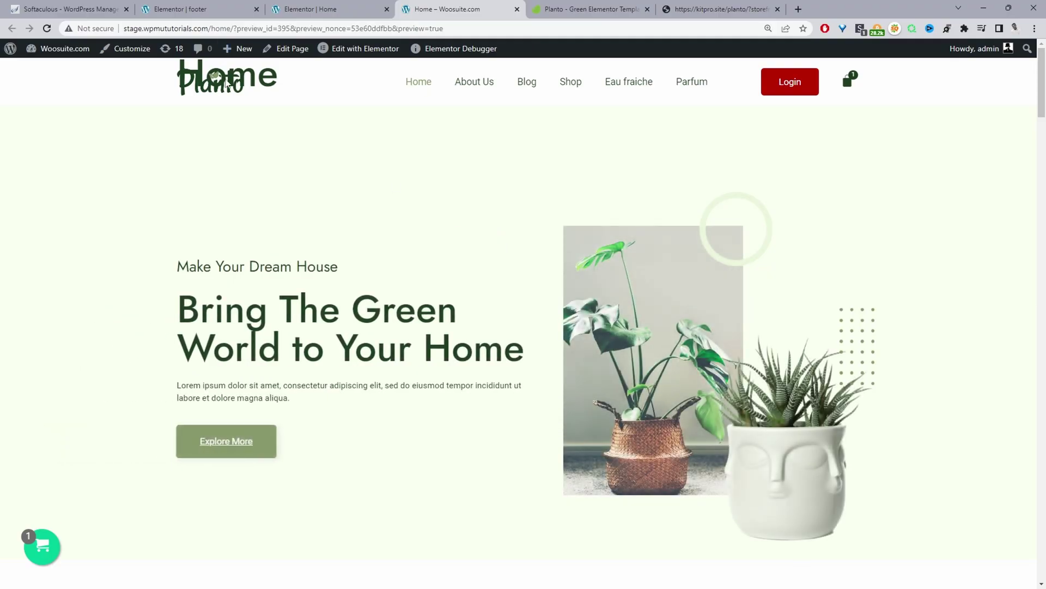
Step: Scroll through the Home page preview with the Planto header and hero, then return to the Elementor editor
scroll(276, 162, "down", 15)
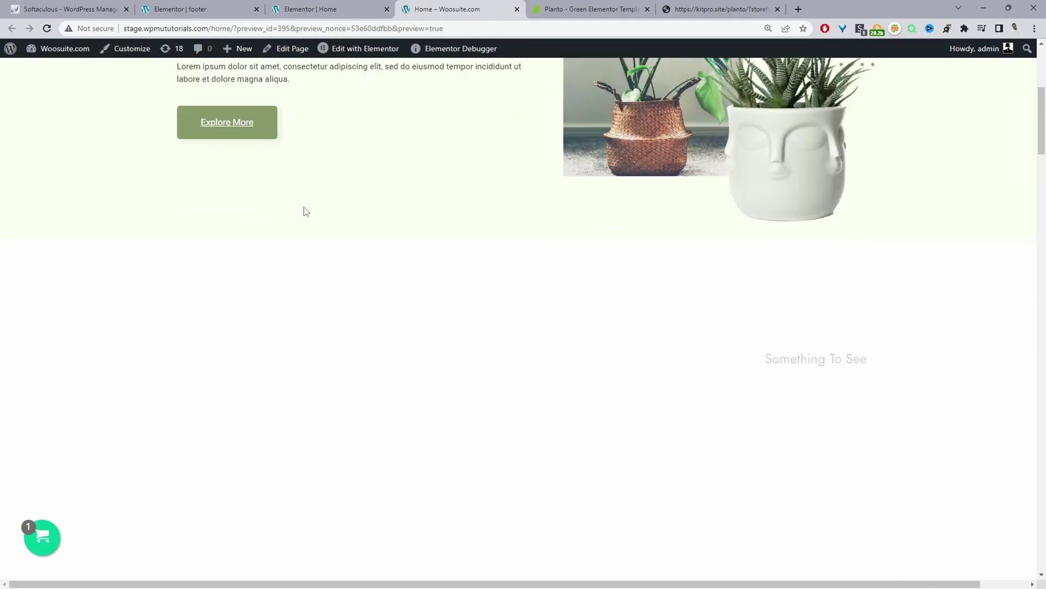
scroll(306, 198, "up", 15)
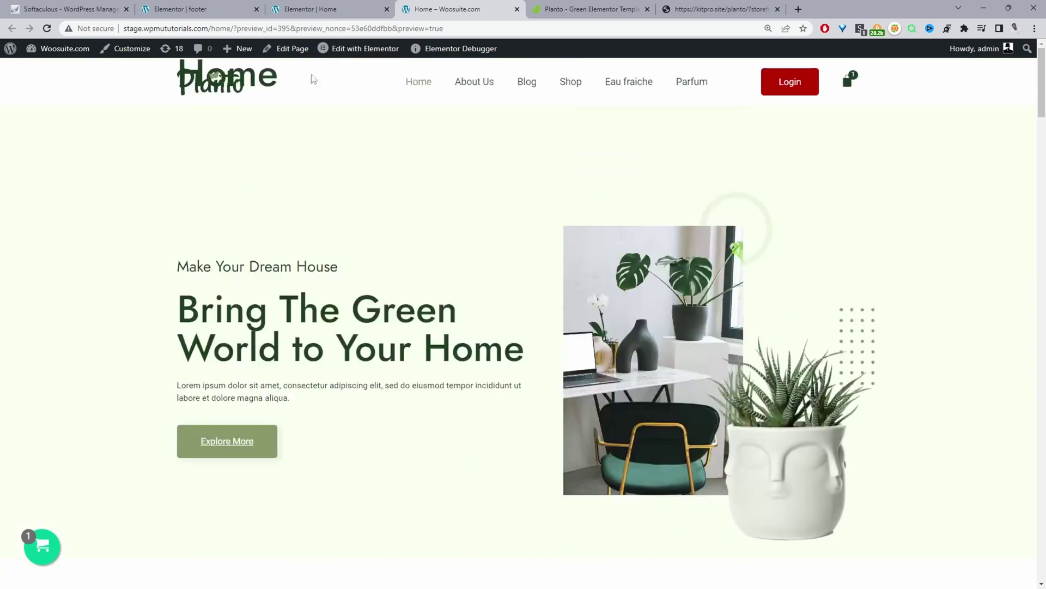
left_click(324, 8)
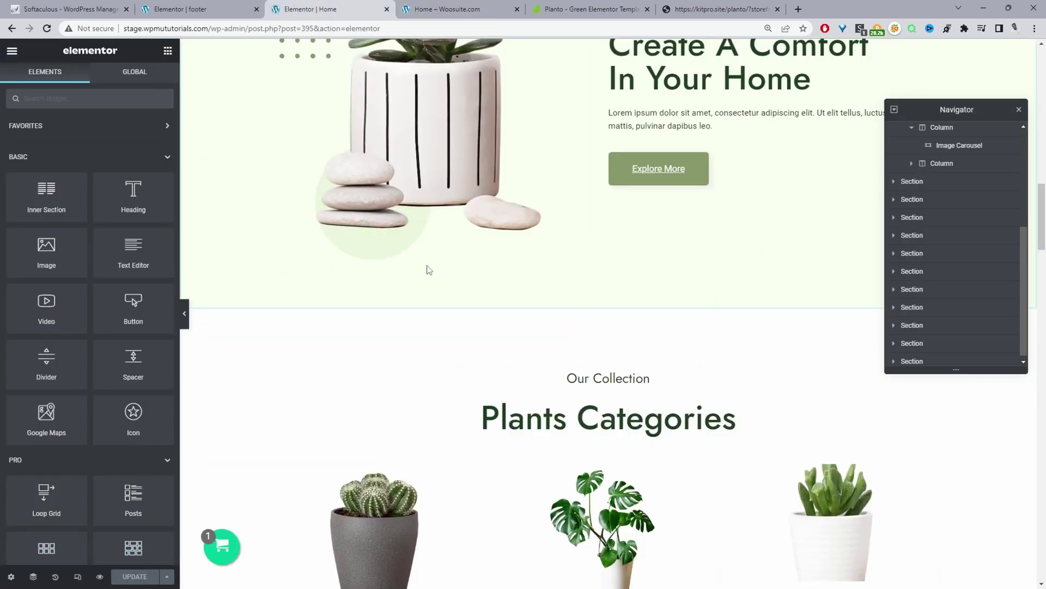
Step: Set Hide Title to Yes in the Home page settings, update the page, and check the preview
left_click(11, 576)
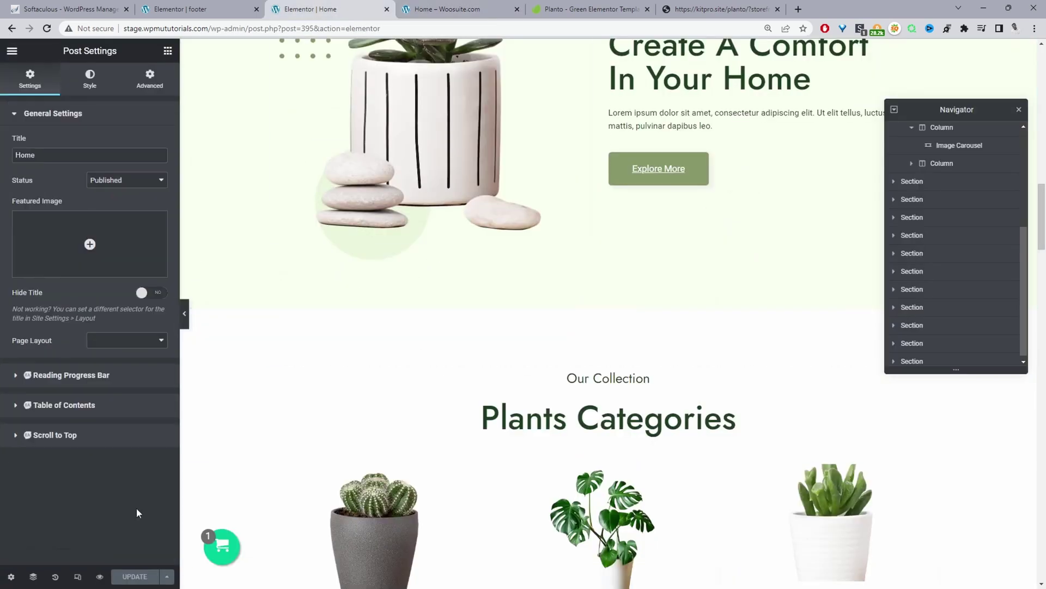
left_click(153, 293)
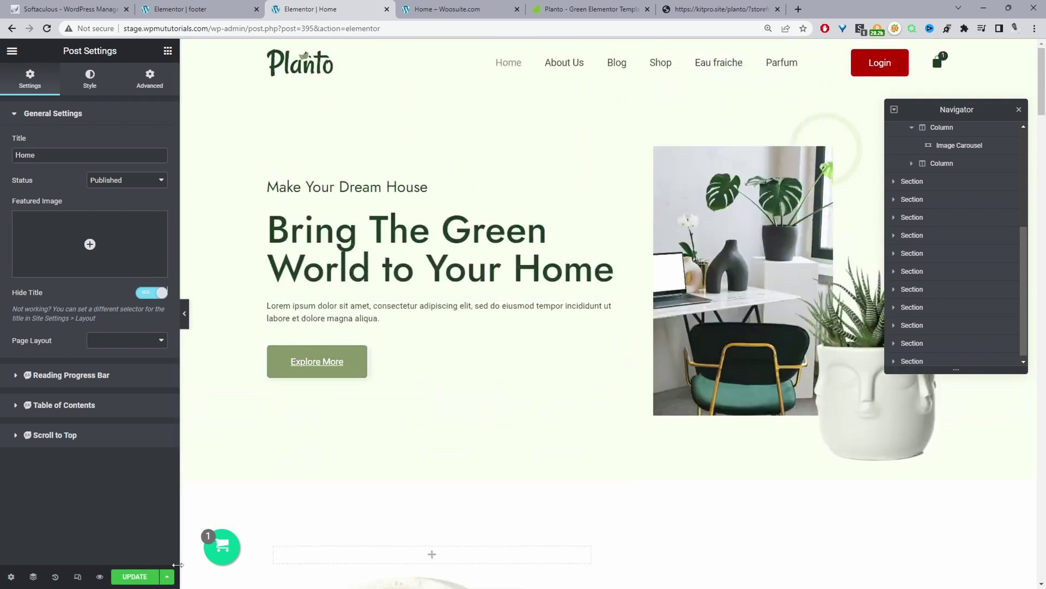
left_click(146, 579)
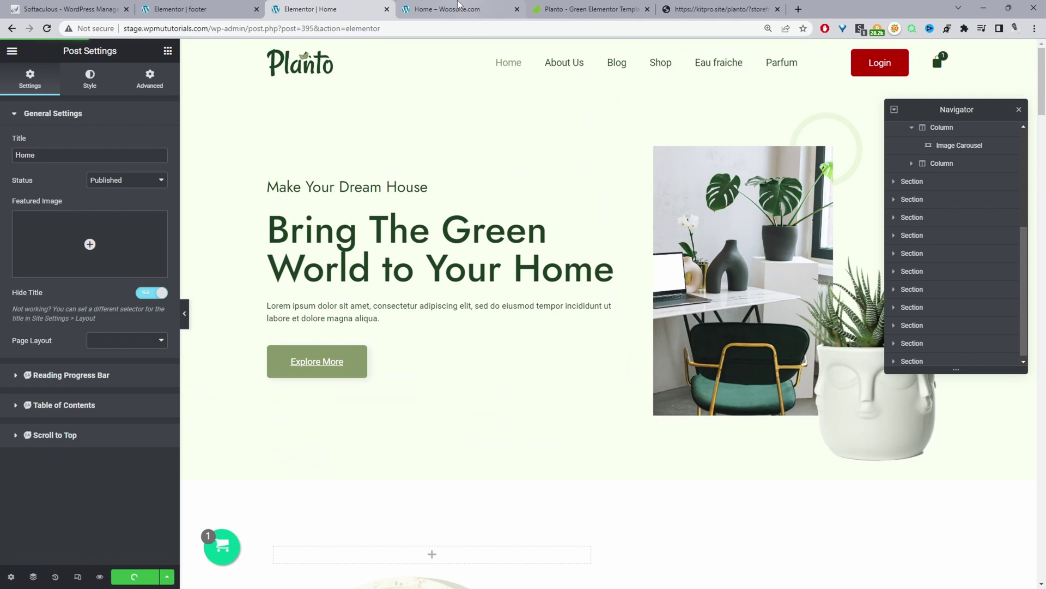
left_click(458, 8)
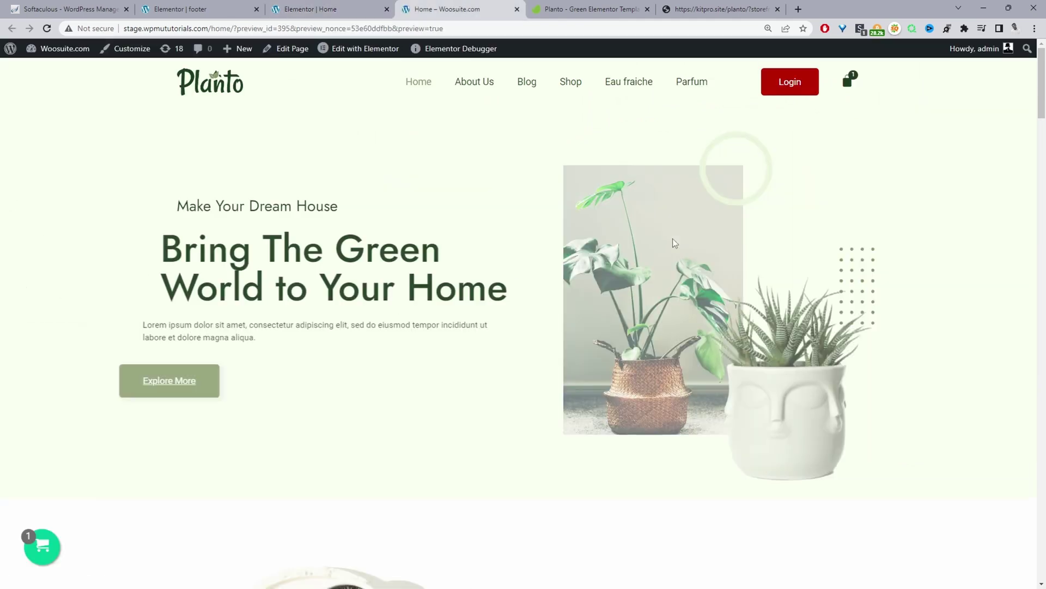